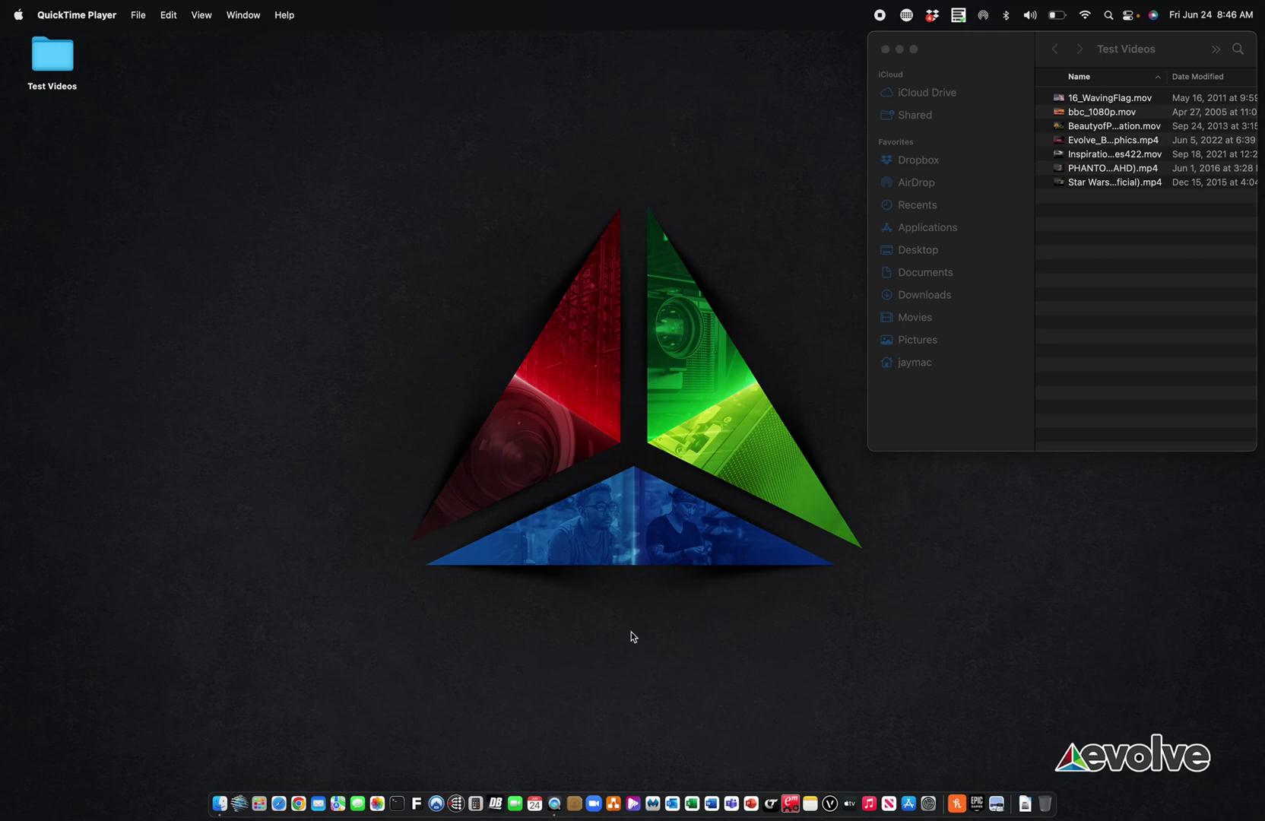
Step: Launch PVP and create a new show with Screen 1 on the Custom 1 output, including target sets and layers
{"action": "left_click", "coordinate": [635, 802]}
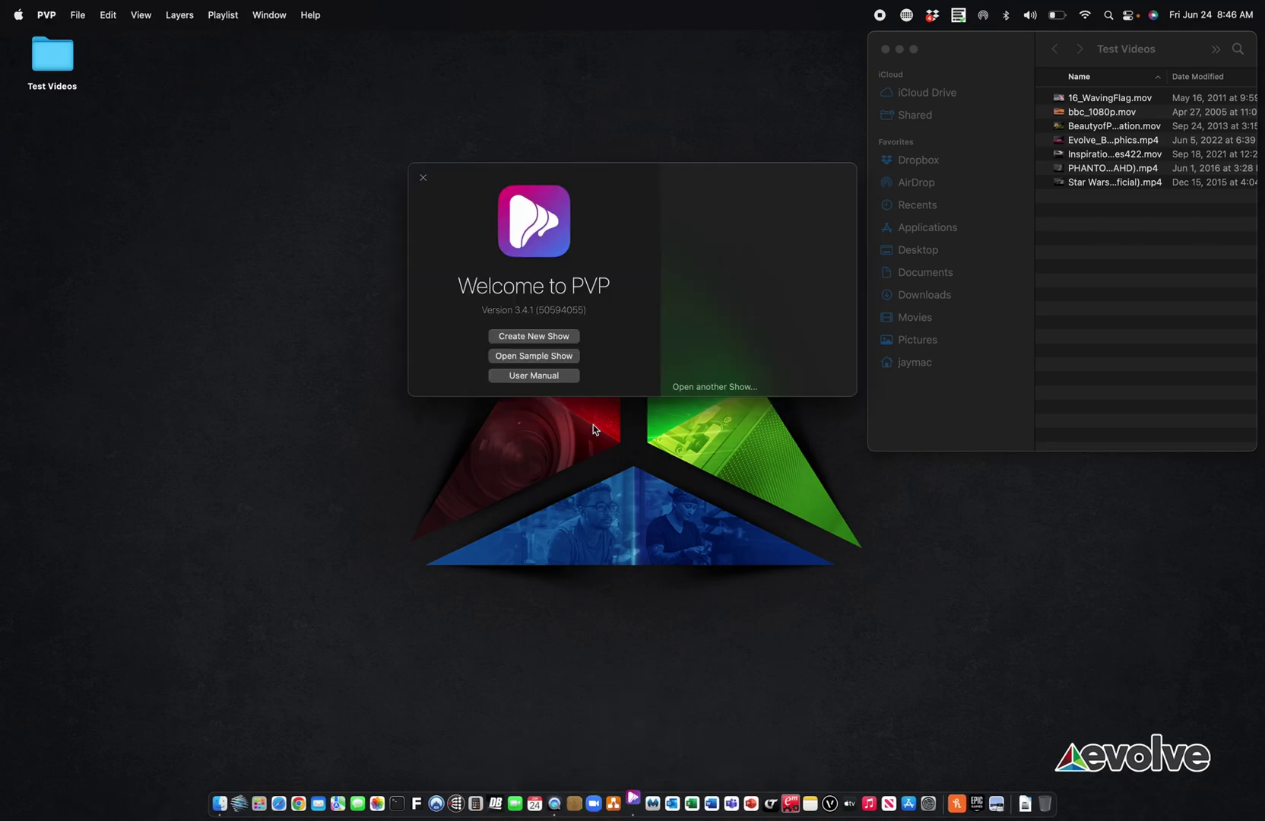
{"action": "left_click", "coordinate": [549, 335]}
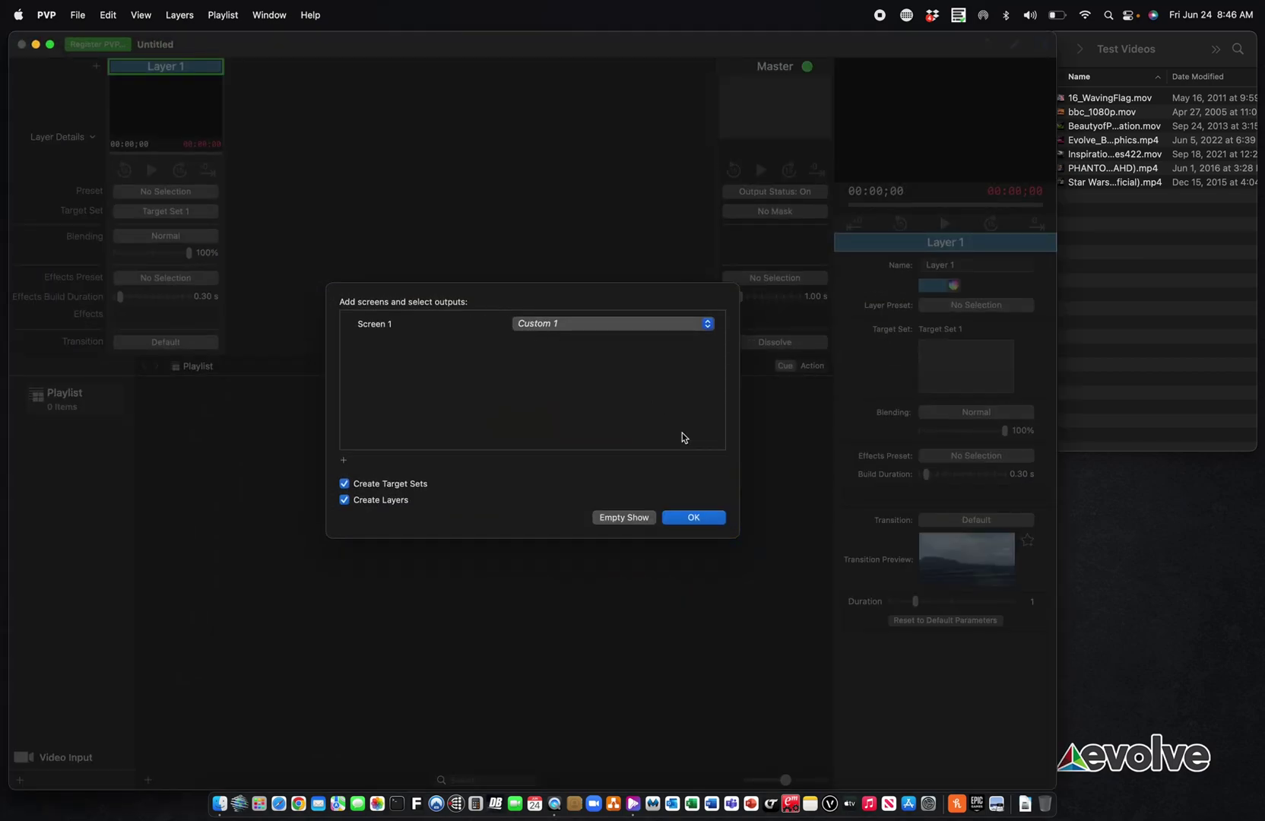
{"action": "left_click", "coordinate": [693, 518]}
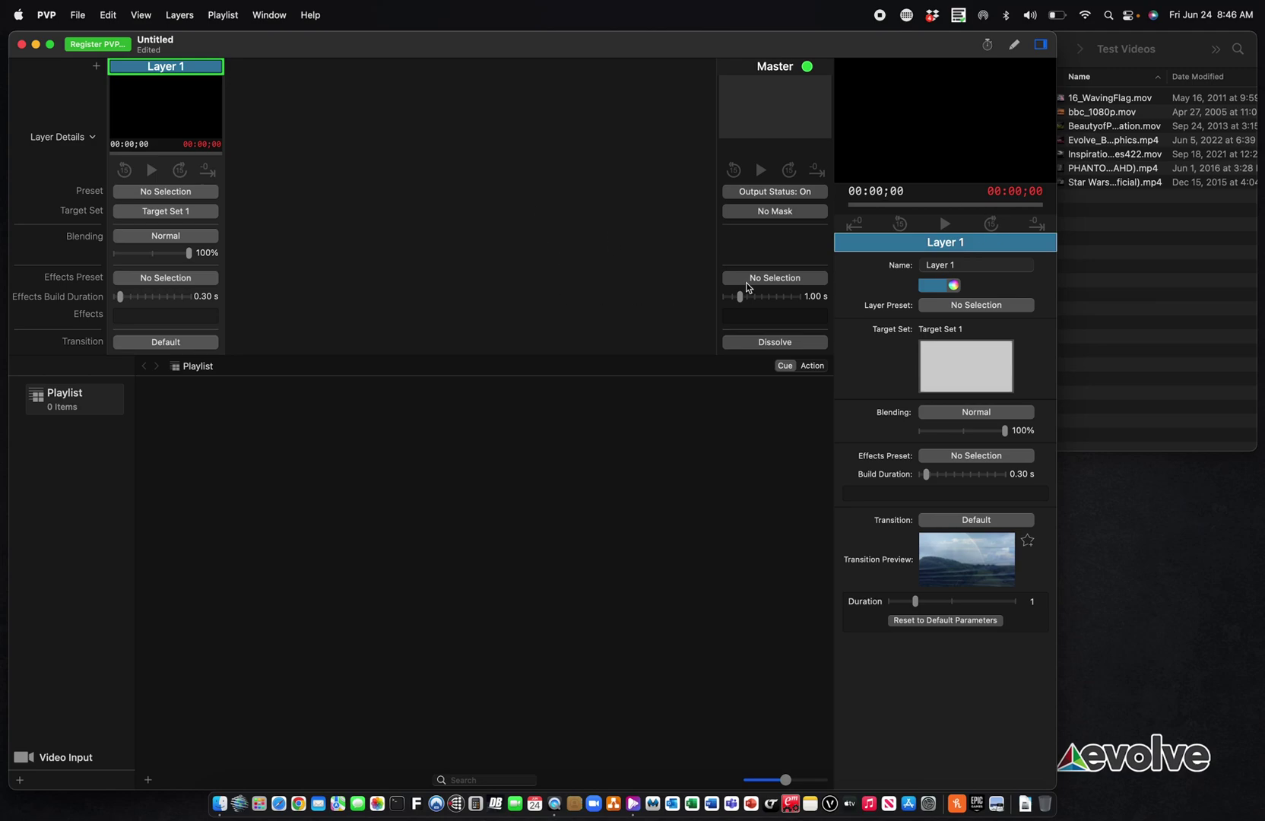
Step: Switch the playlist to the Action view and add the four Test Videos files from 16_WavingFlag.mov to the Evolve booth graphics clip
{"action": "left_click", "coordinate": [813, 367]}
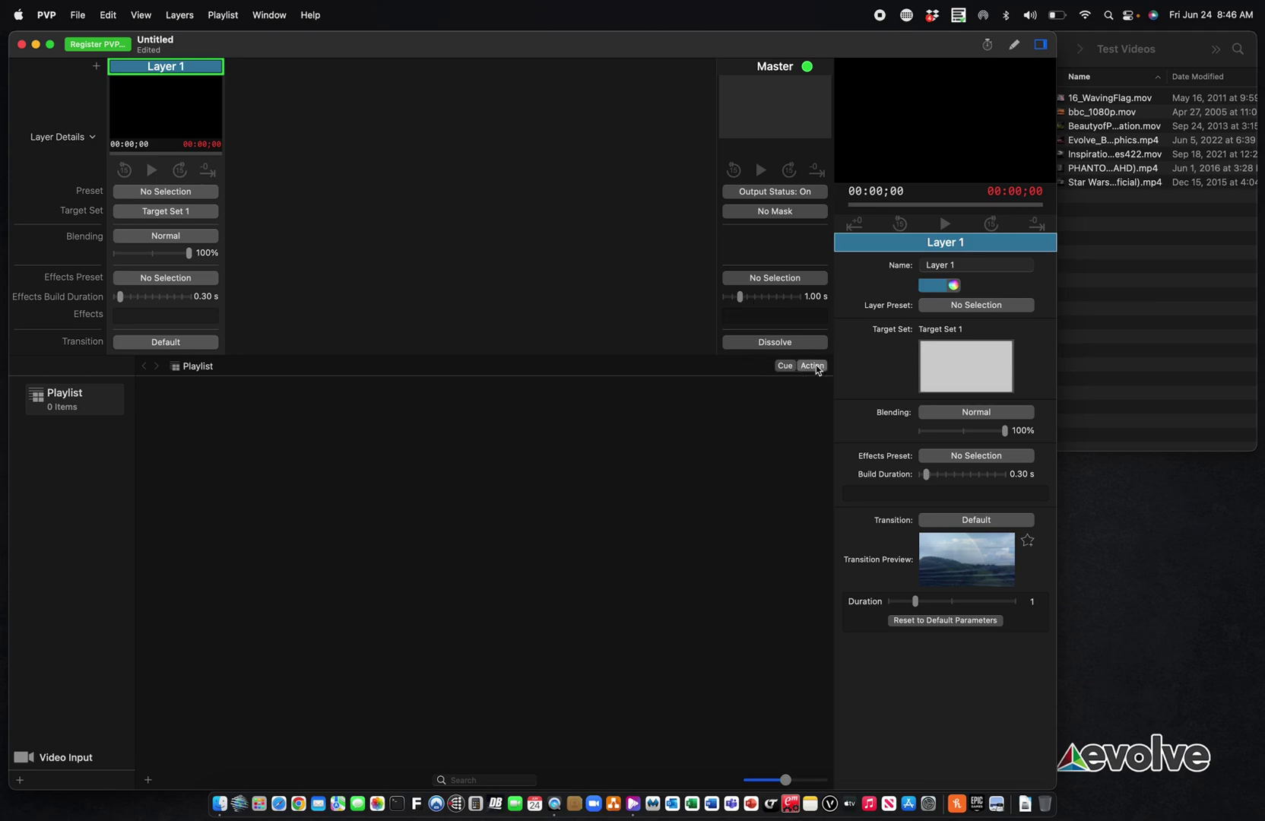
{"action": "left_click", "coordinate": [1084, 277]}
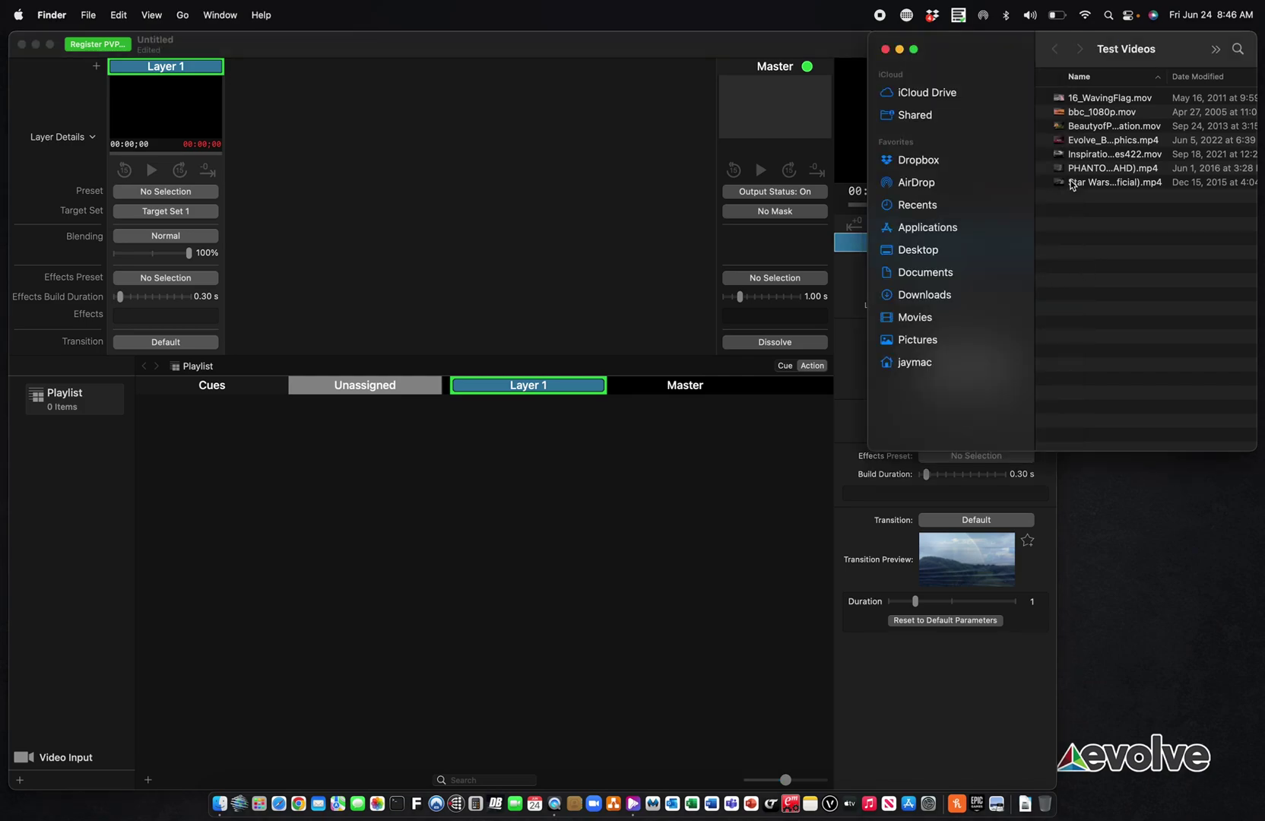
{"action": "left_click", "coordinate": [1090, 101]}
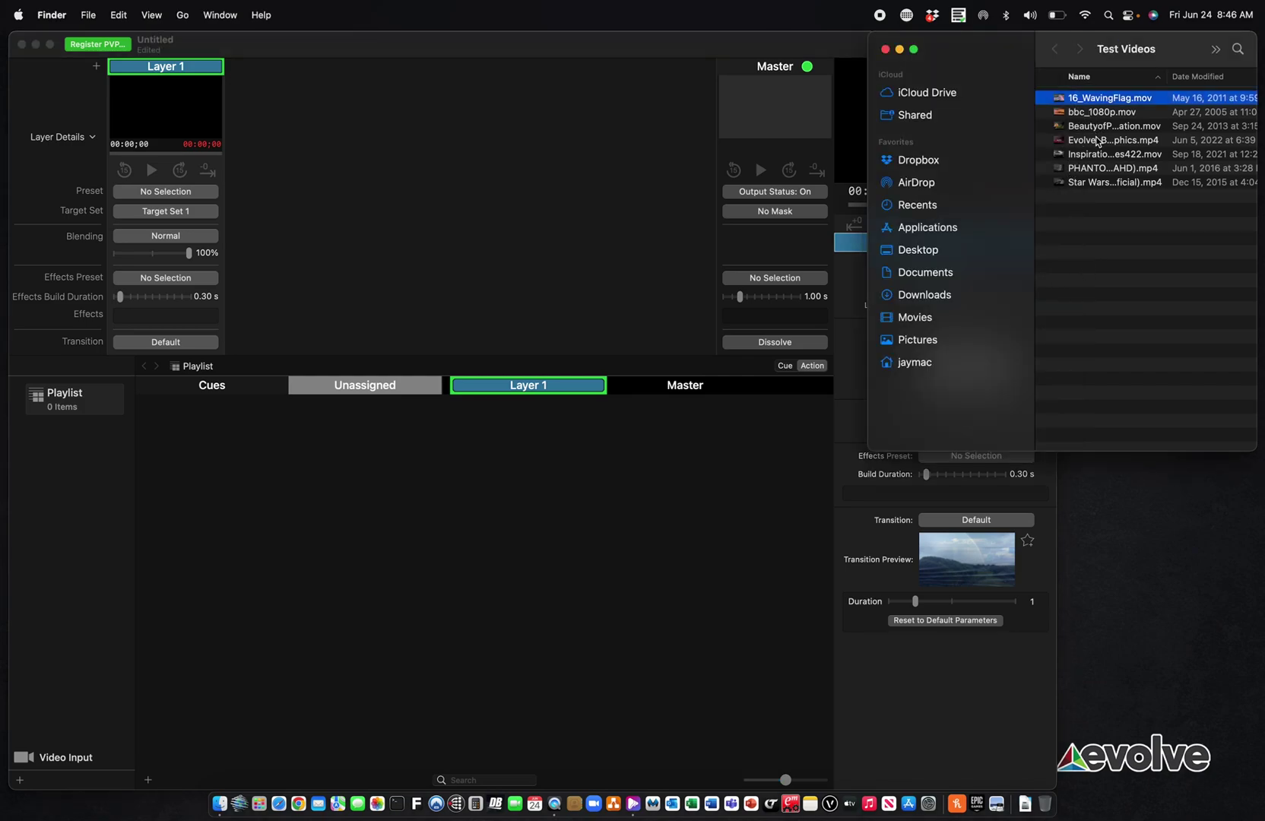
{"action": "left_click", "coordinate": [1096, 141], "text": "shift"}
{"action": "left_click_drag", "start_coordinate": [1108, 114], "coordinate": [213, 444]}
{"action": "scroll", "coordinate": [502, 561], "scroll_direction": "down", "scroll_amount": 3}
{"action": "scroll", "coordinate": [502, 562], "scroll_direction": "up", "scroll_amount": 3}
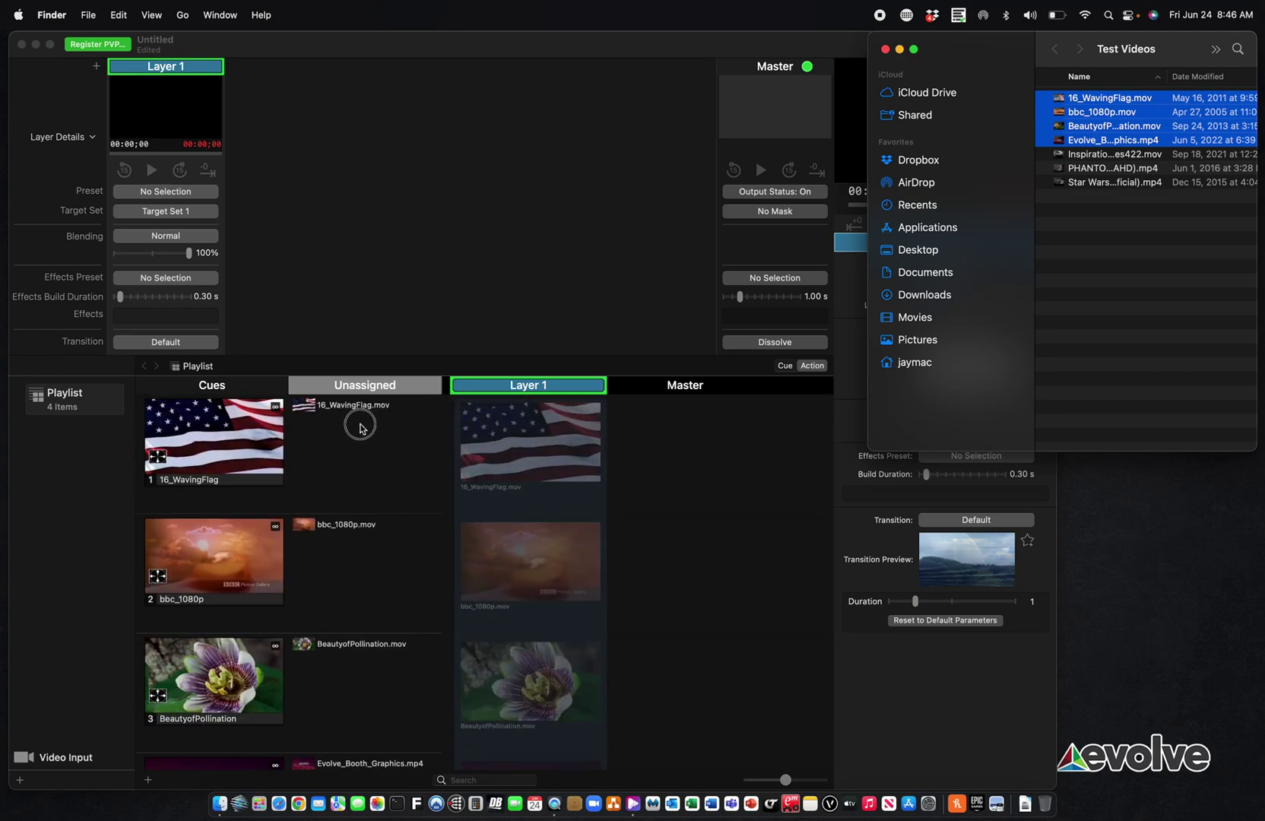
Step: Assign all four unassigned clips to Layer 1, pausing the playback that starts meanwhile
{"action": "left_click", "coordinate": [380, 407]}
{"action": "left_click_drag", "start_coordinate": [380, 408], "coordinate": [530, 430]}
{"action": "left_click", "coordinate": [358, 525]}
{"action": "left_click_drag", "start_coordinate": [353, 526], "coordinate": [507, 530]}
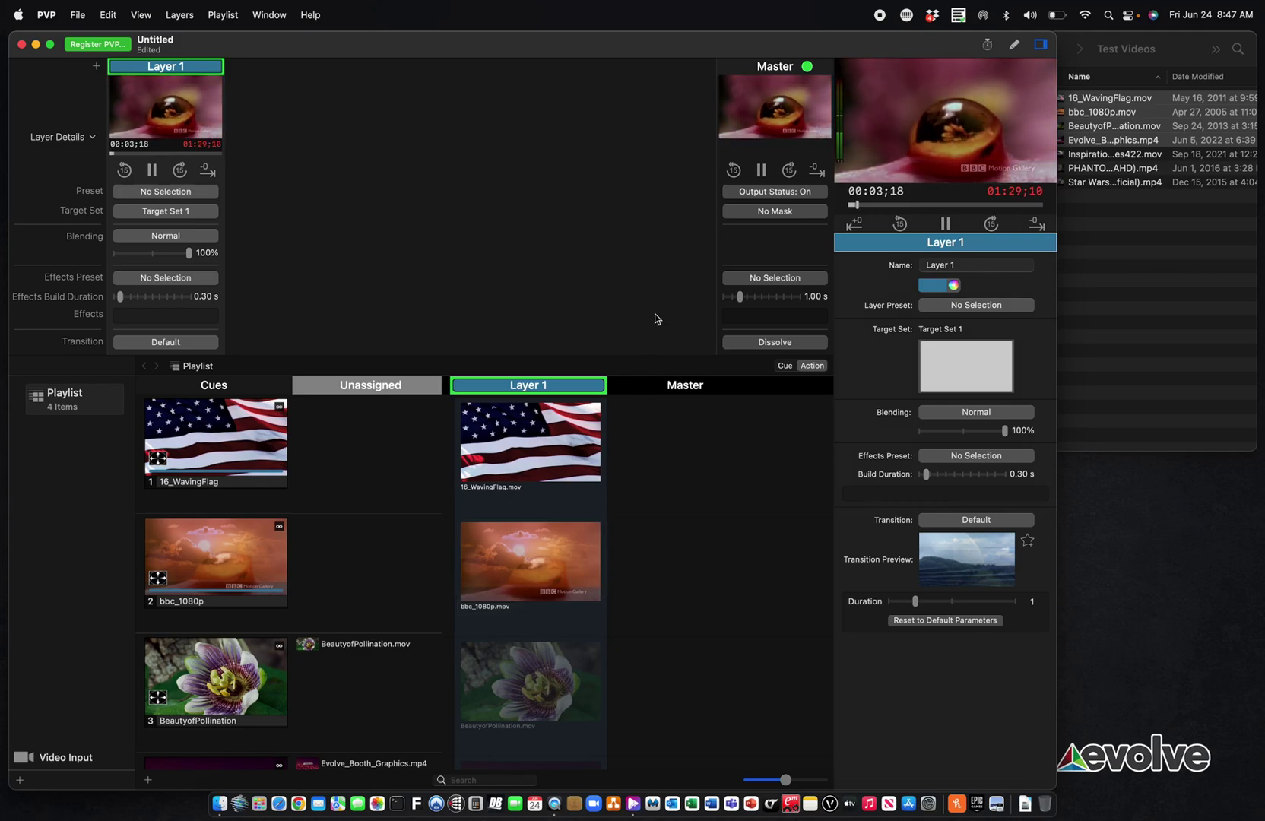
{"action": "left_click", "coordinate": [947, 223]}
{"action": "left_click_drag", "start_coordinate": [372, 644], "coordinate": [525, 680]}
{"action": "scroll", "coordinate": [472, 670], "scroll_direction": "down", "scroll_amount": 3}
{"action": "left_click", "coordinate": [369, 666]}
{"action": "left_click_drag", "start_coordinate": [370, 667], "coordinate": [491, 693]}
{"action": "scroll", "coordinate": [456, 696], "scroll_direction": "up", "scroll_amount": 3}
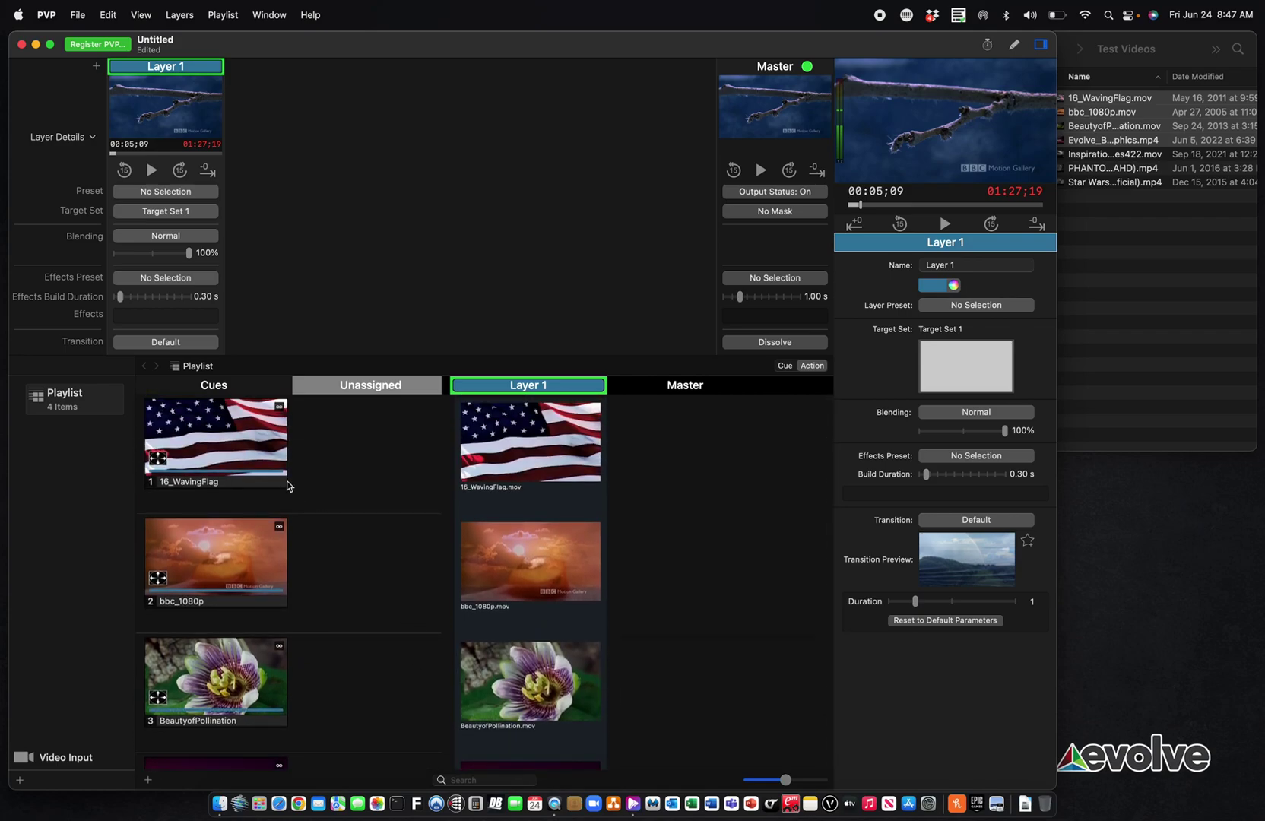
Step: Play through the four cues with single-step triggering, return to 16_WavingFlag, and clear the master output
{"action": "left_click", "coordinate": [253, 454]}
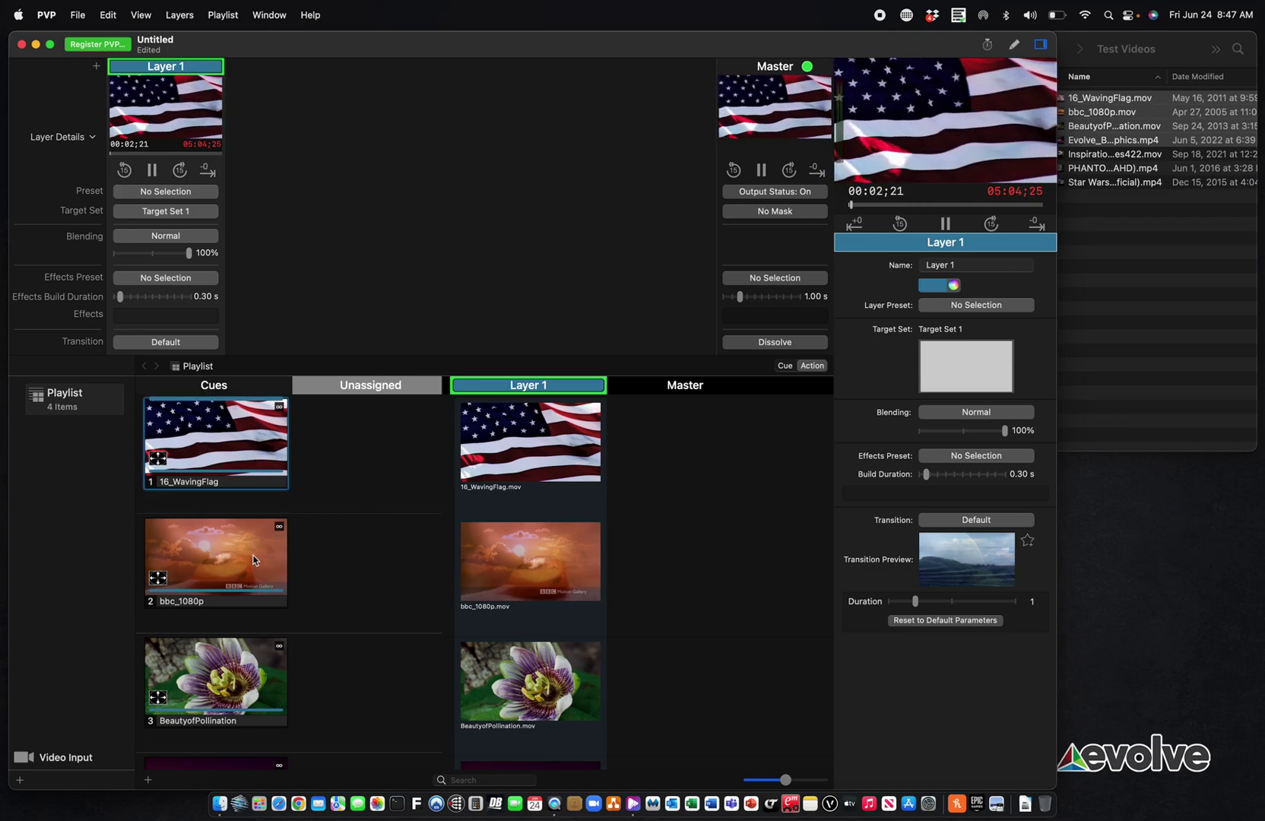
{"action": "left_click", "coordinate": [253, 560]}
{"action": "key", "text": "Up"}
{"action": "key", "text": "Down"}
{"action": "key", "text": "Down"}
{"action": "key", "text": "Down"}
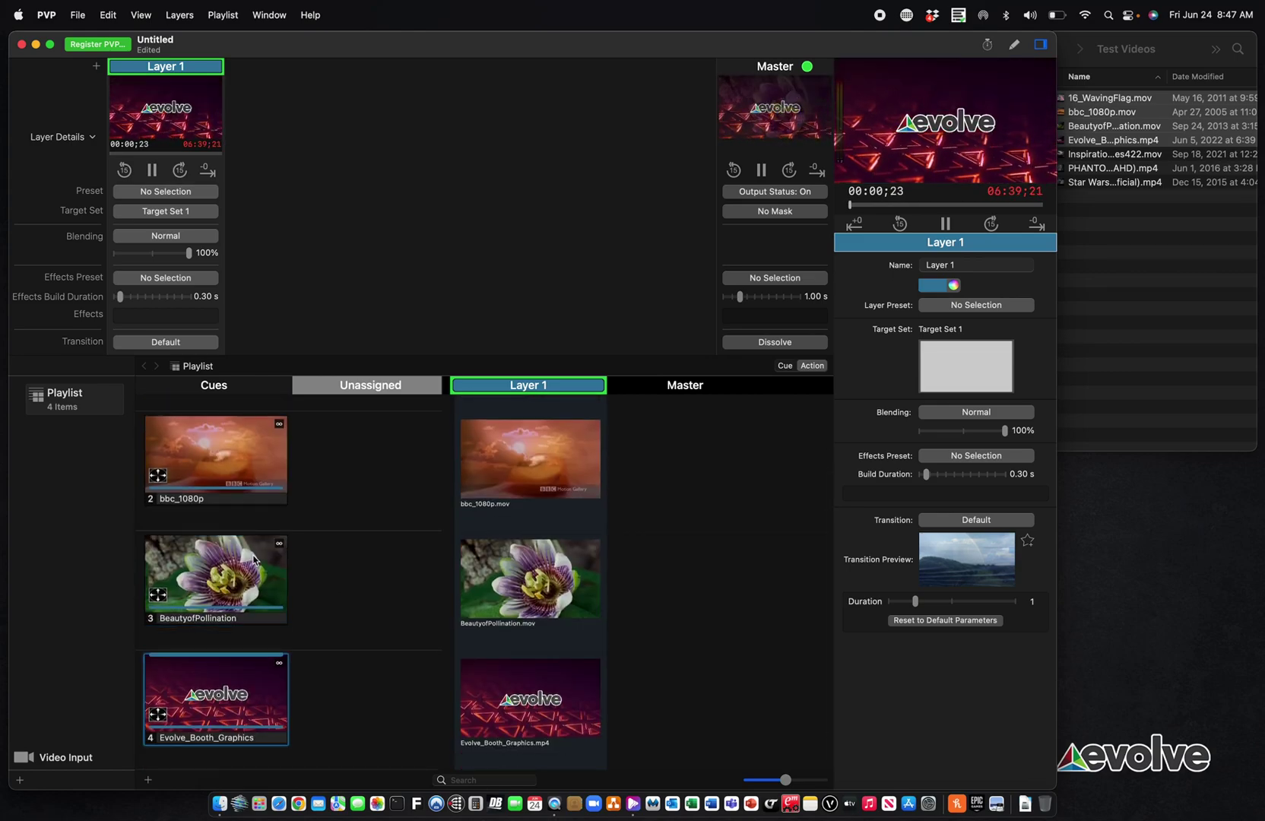
{"action": "key", "text": "Up"}
{"action": "key", "text": "Up"}
{"action": "key", "text": "Up"}
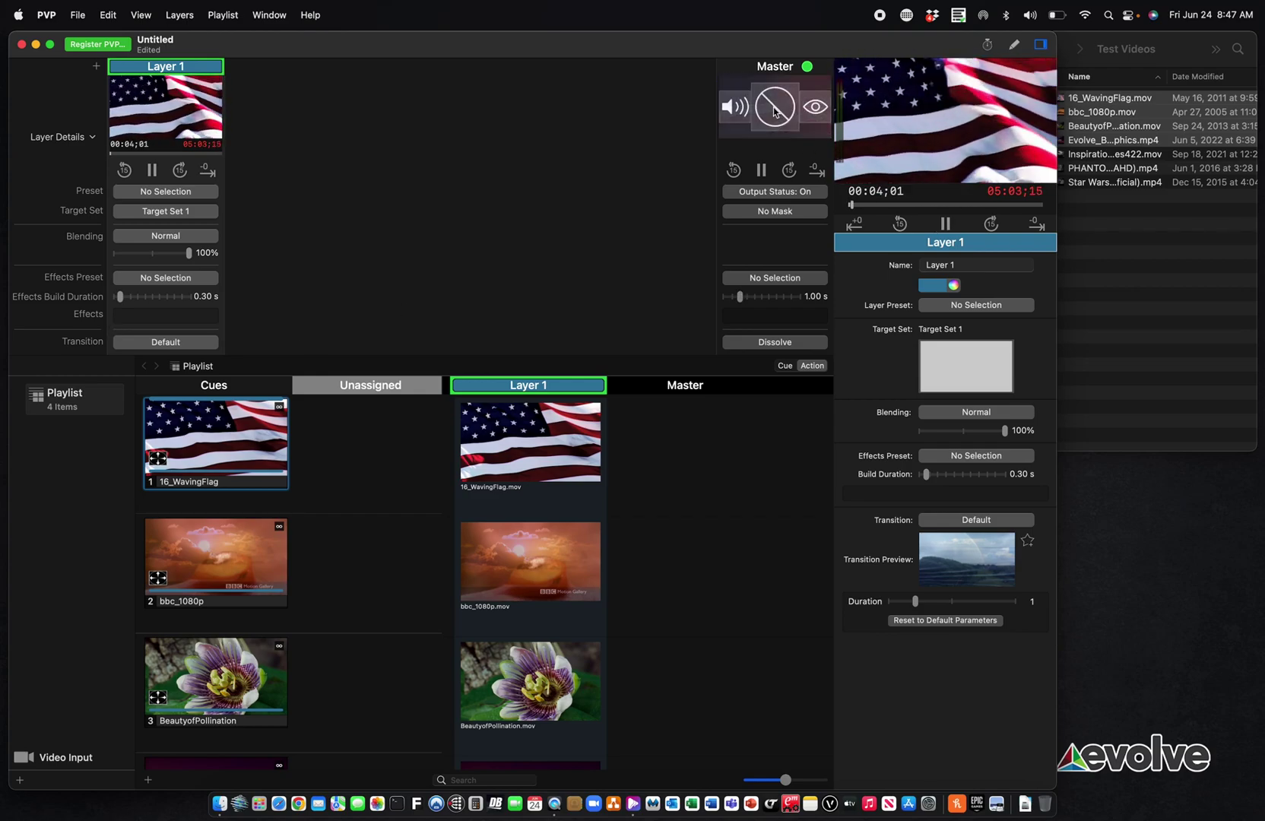
{"action": "left_click", "coordinate": [775, 111]}
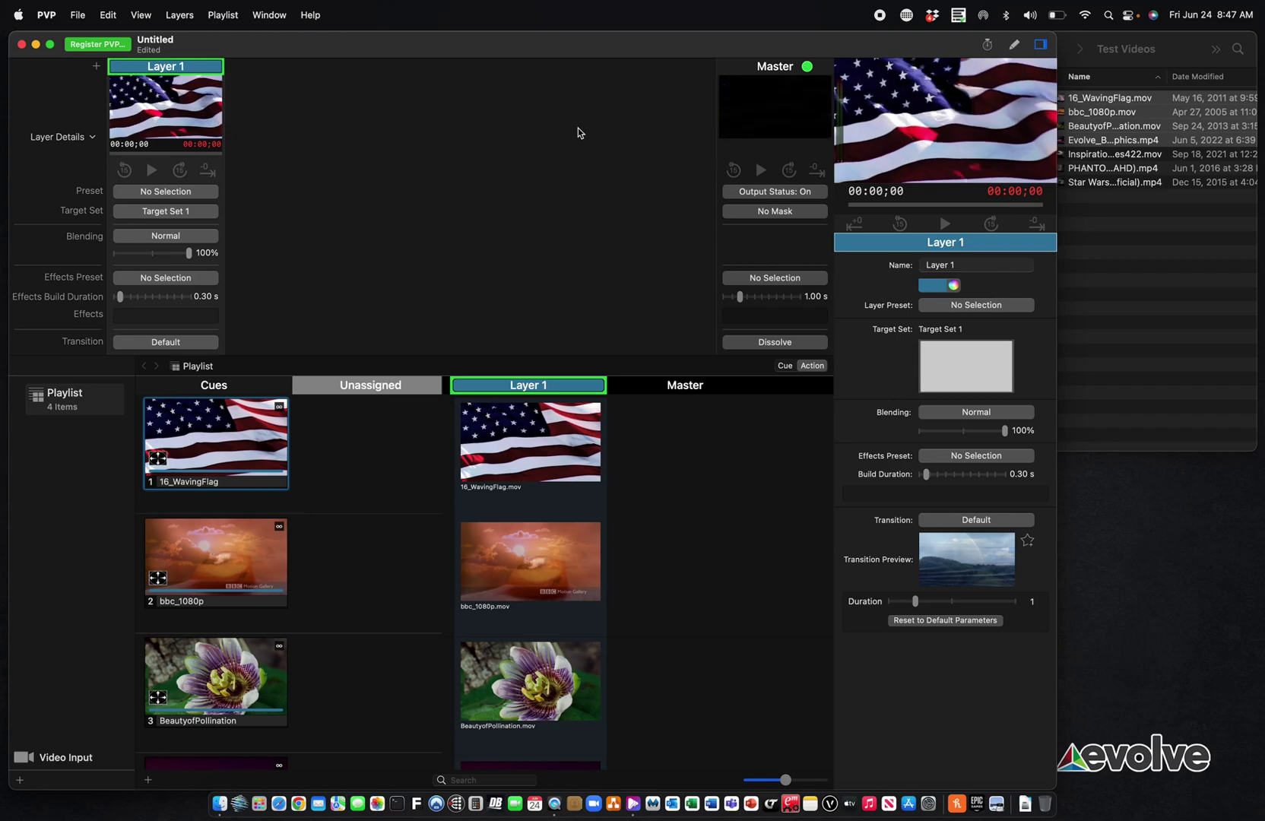
Step: Set the cue triggering preference to Two-Step and close the preferences
{"action": "left_click", "coordinate": [51, 5]}
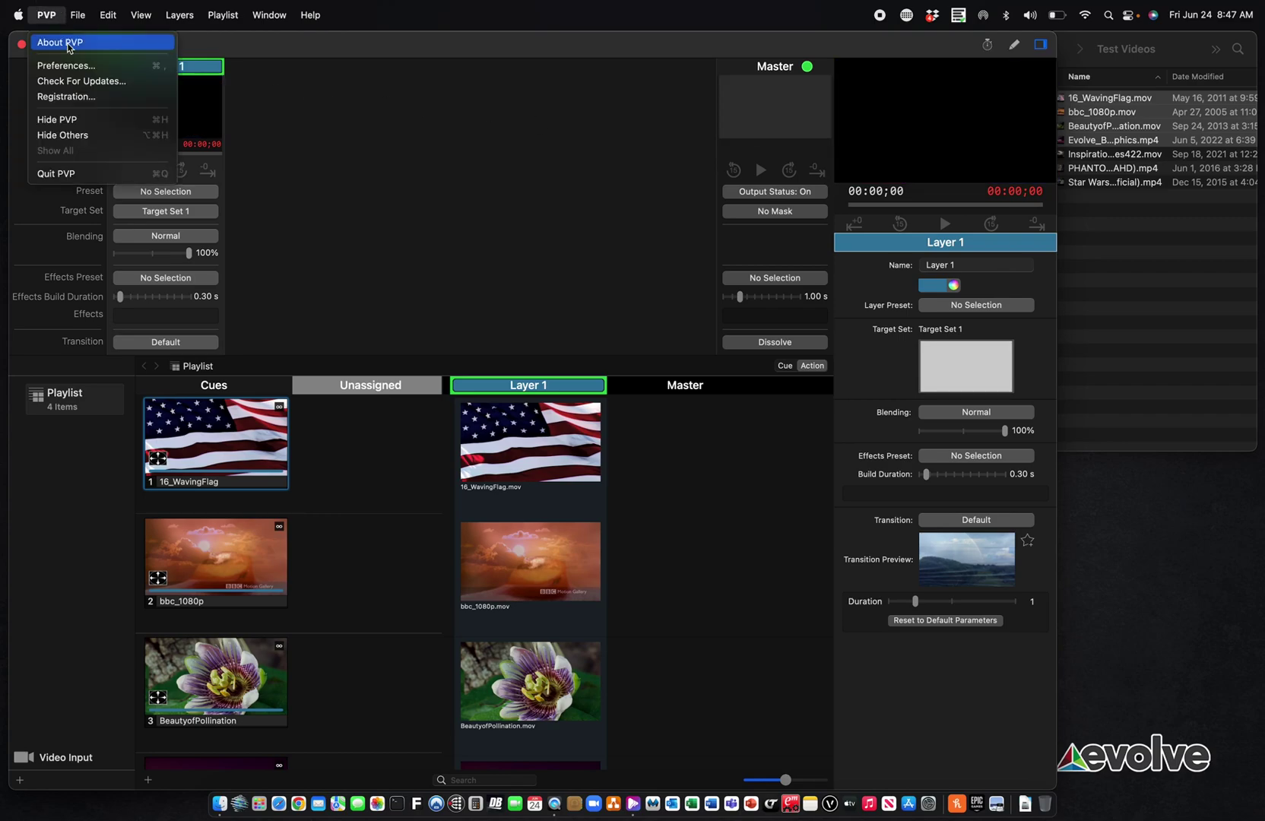
{"action": "left_click", "coordinate": [76, 66]}
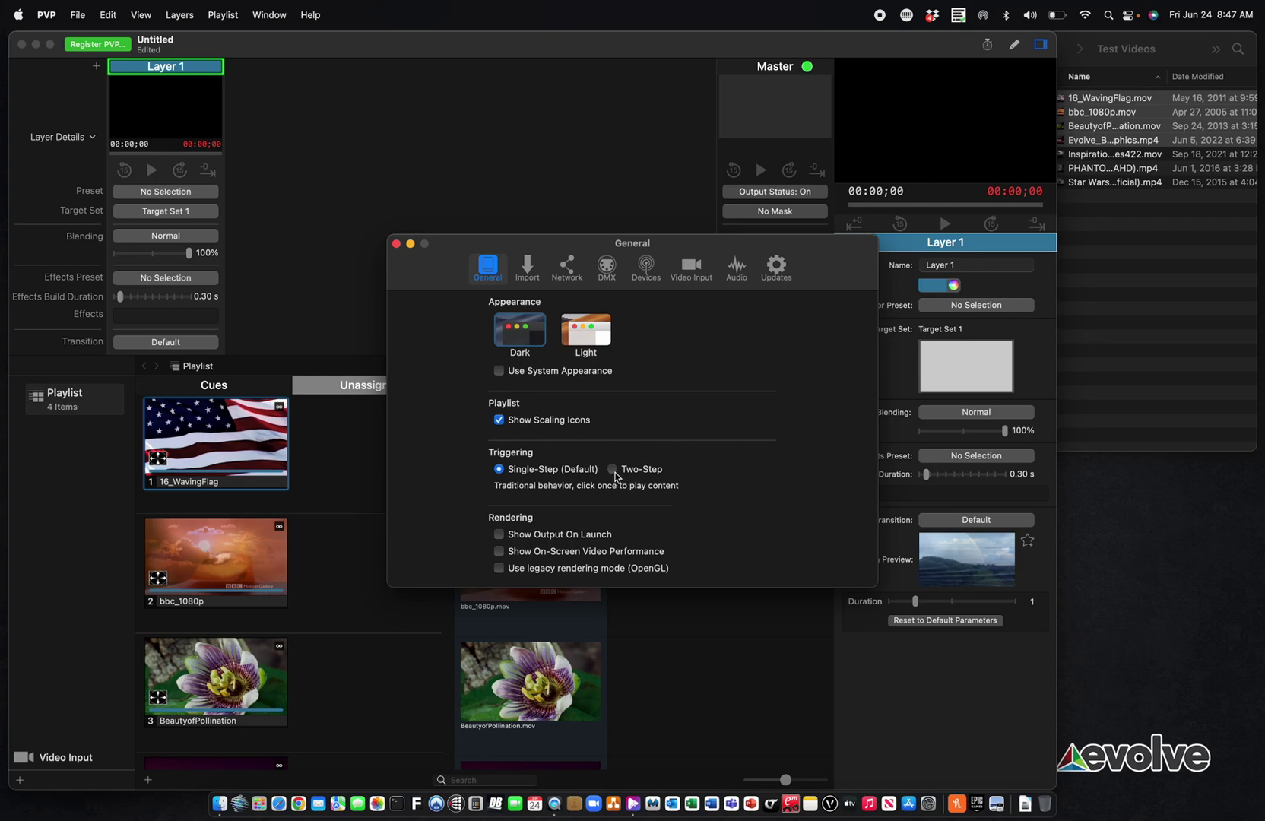
{"action": "left_click", "coordinate": [613, 470]}
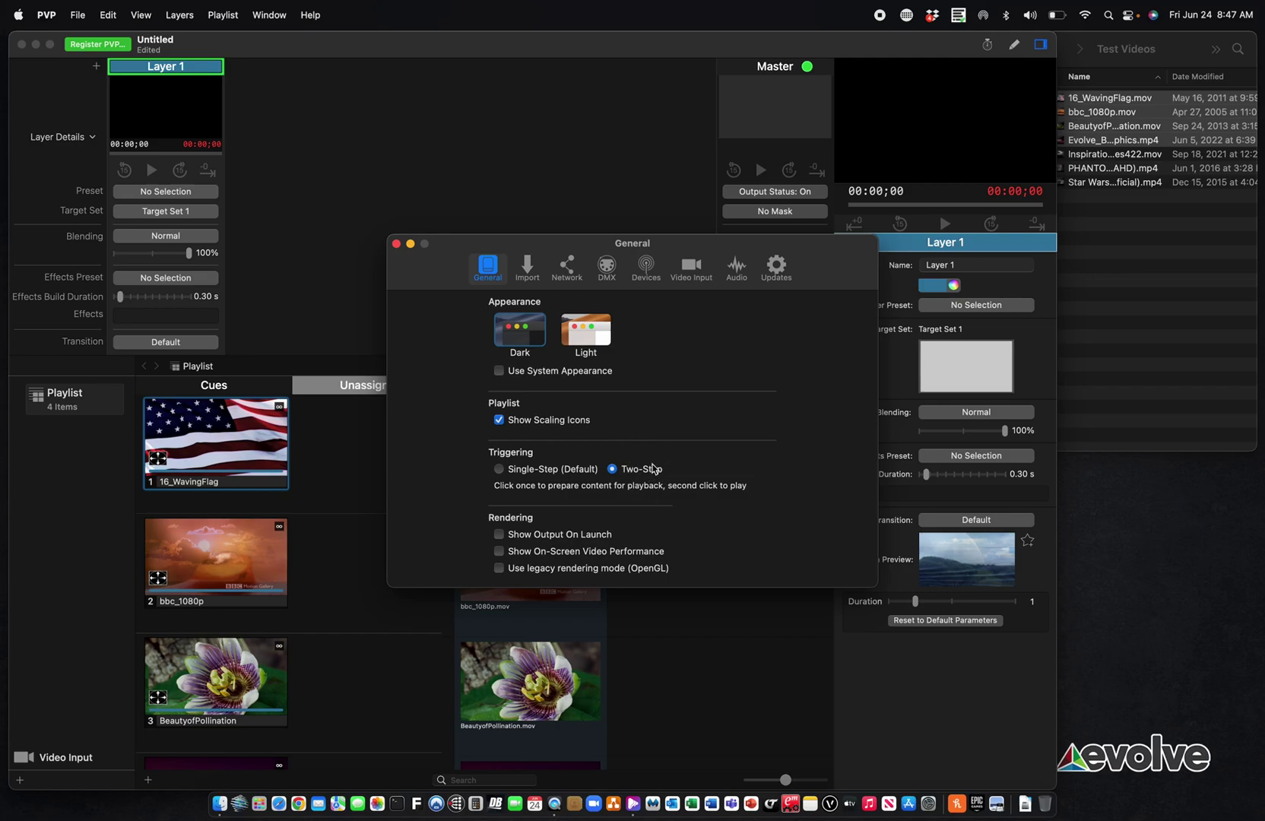
{"action": "left_click_drag", "start_coordinate": [424, 265], "coordinate": [438, 213]}
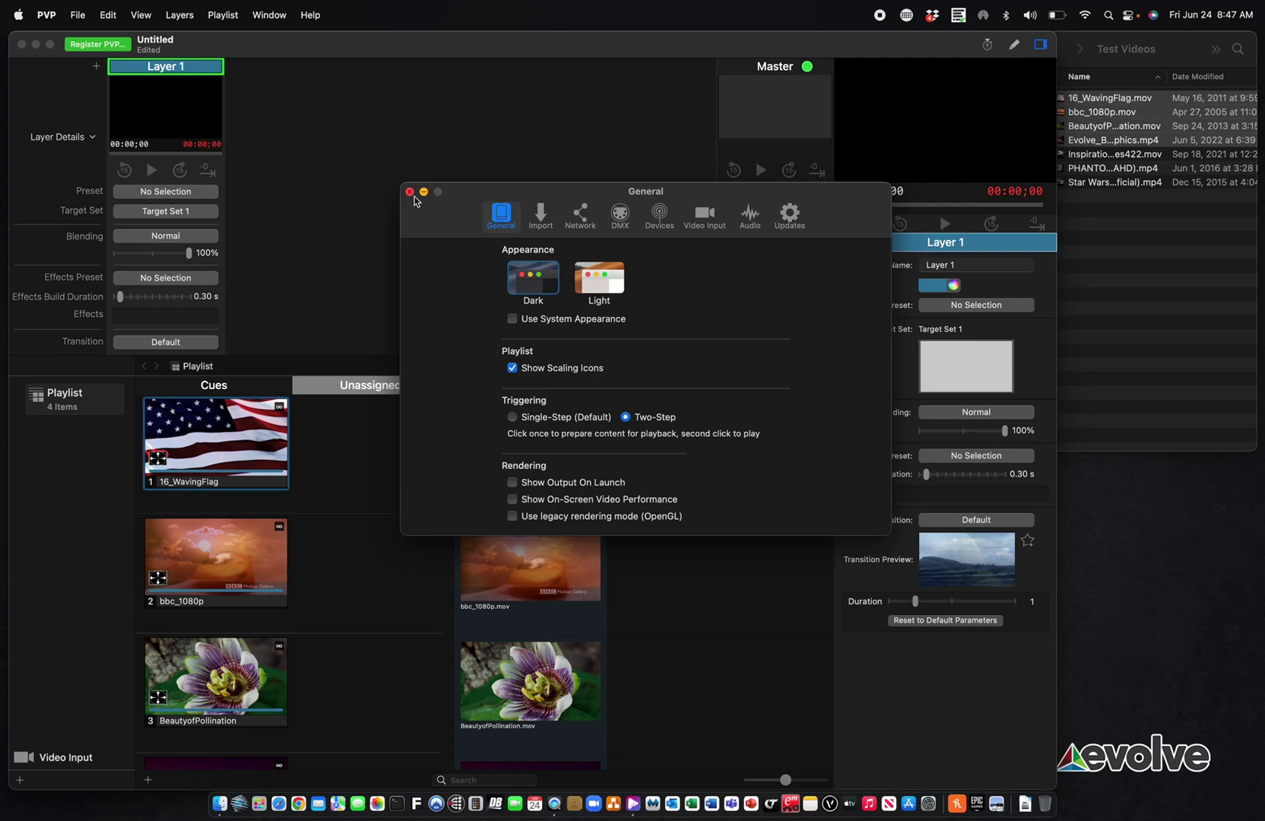
{"action": "left_click", "coordinate": [410, 192]}
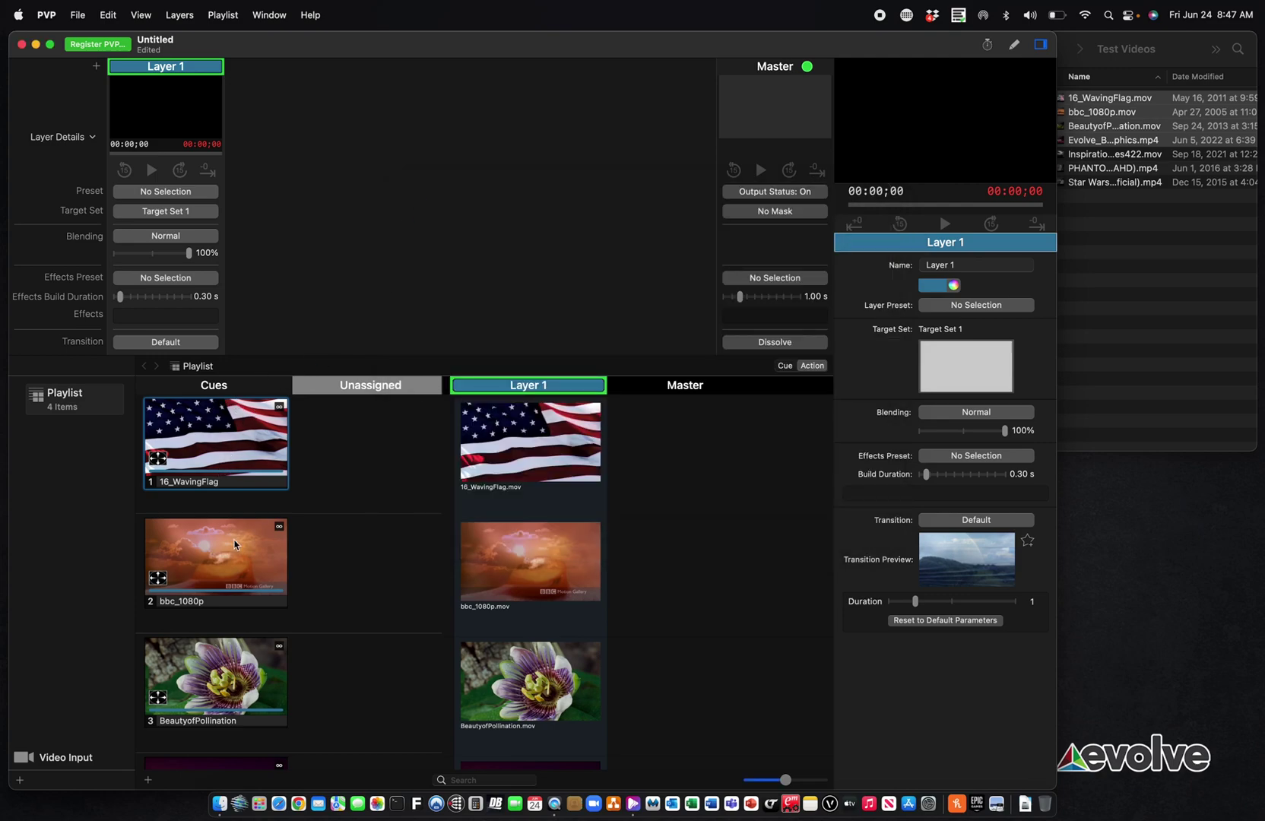
Step: Move through the cues without playing them, return to 16_WavingFlag, and trigger its playback
{"action": "key", "text": "Down"}
{"action": "key", "text": "Down"}
{"action": "key", "text": "Down"}
{"action": "key", "text": "Up"}
{"action": "key", "text": "Up"}
{"action": "key", "text": "Up"}
{"action": "key", "text": "Down"}
{"action": "key", "text": "Up"}
{"action": "left_click", "coordinate": [241, 466]}
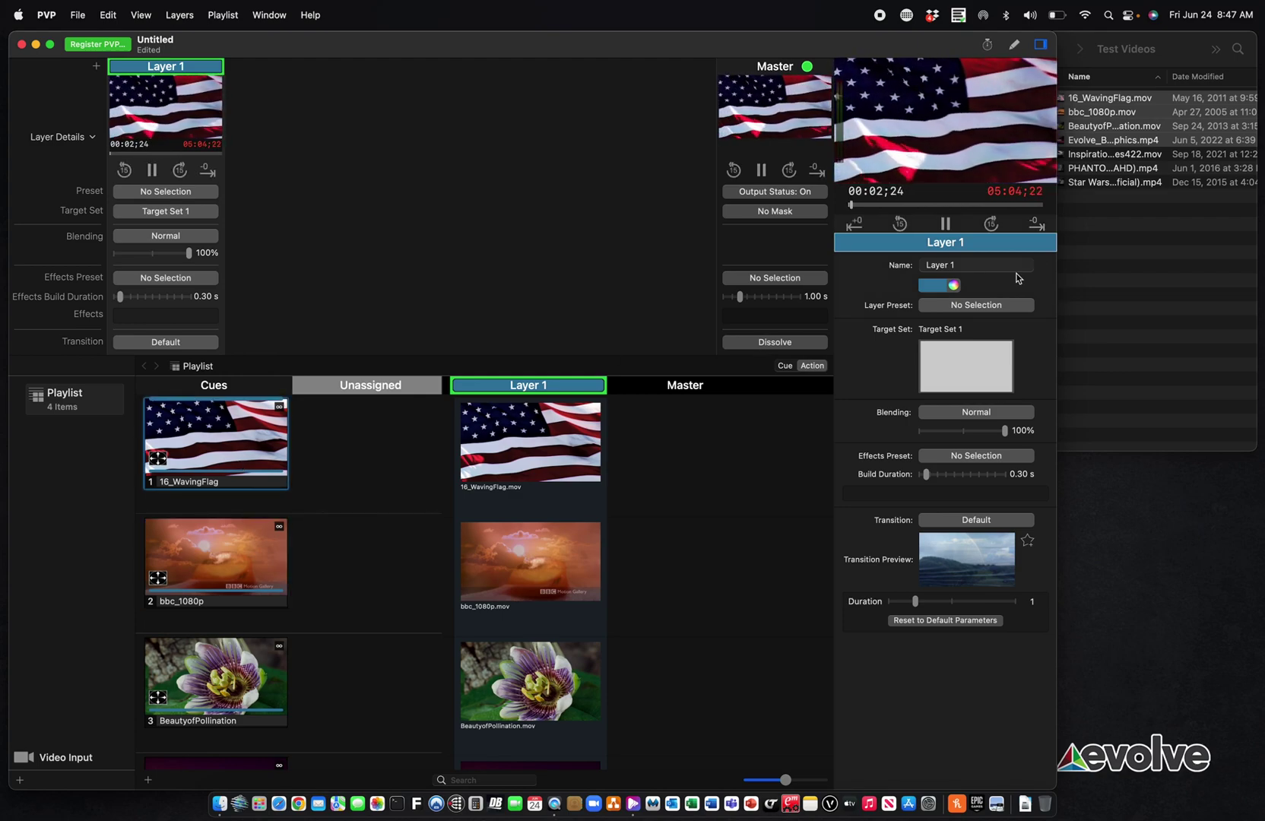
Step: Make the show window full screen and clear the master output
{"action": "left_click", "coordinate": [50, 44]}
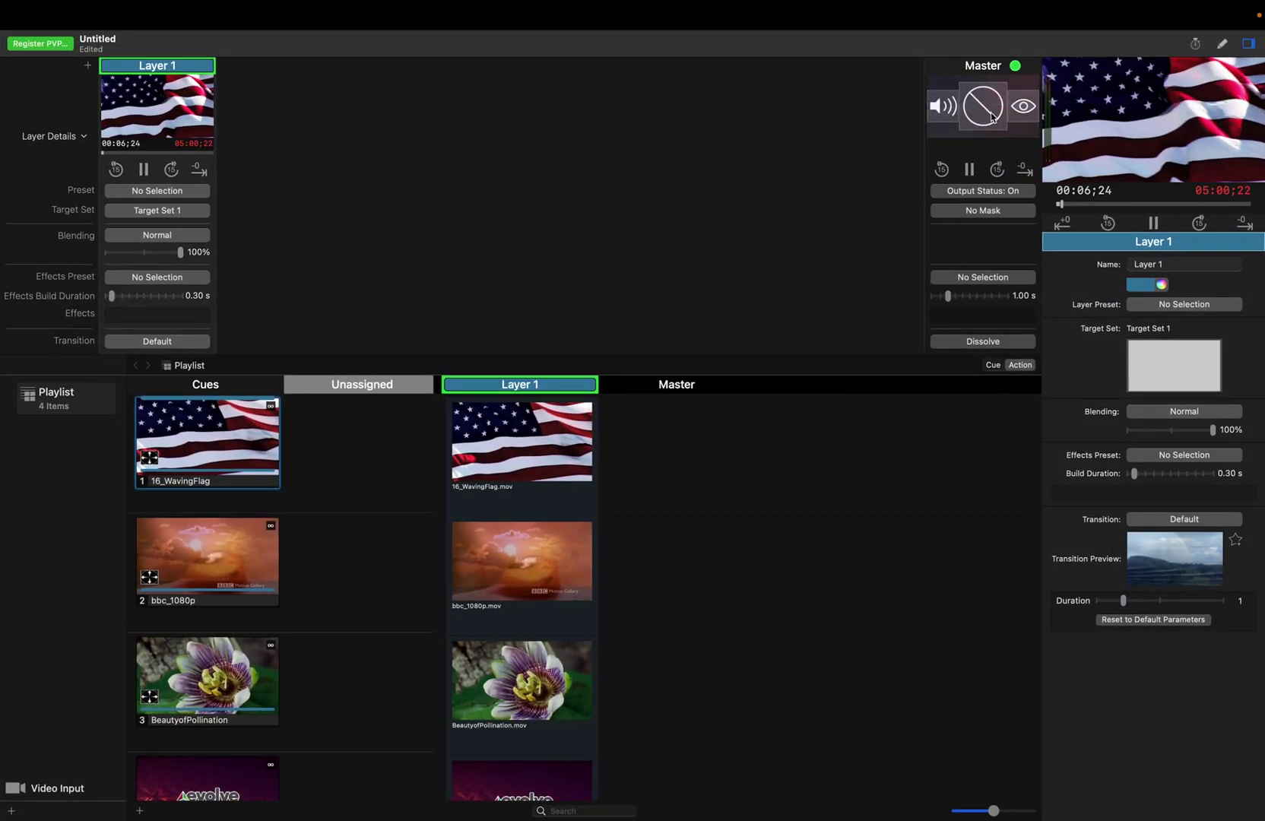
{"action": "left_click", "coordinate": [981, 104]}
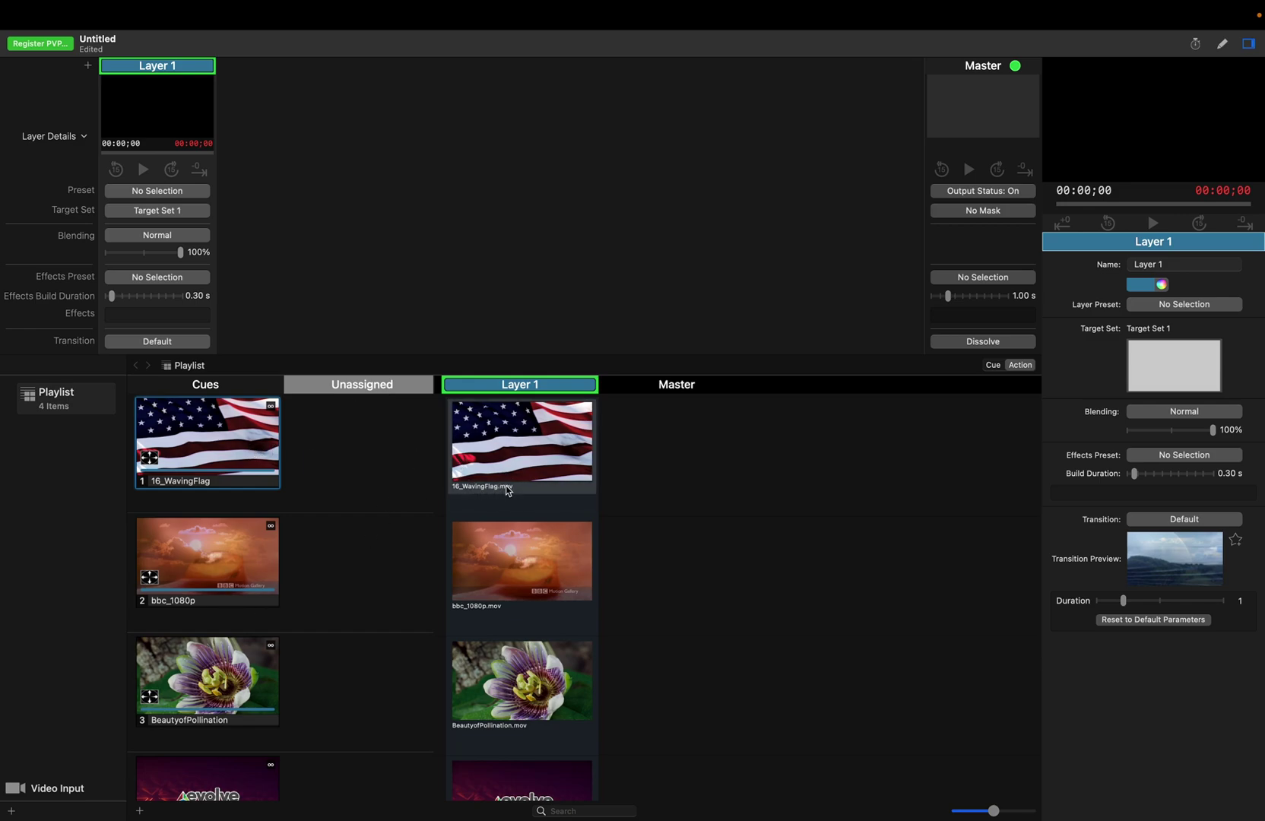
Step: Examine the Info, Properties, Effects and Audio settings of the 16_WavingFlag.mov action in its Inspector, then close it
{"action": "right_click", "coordinate": [506, 456]}
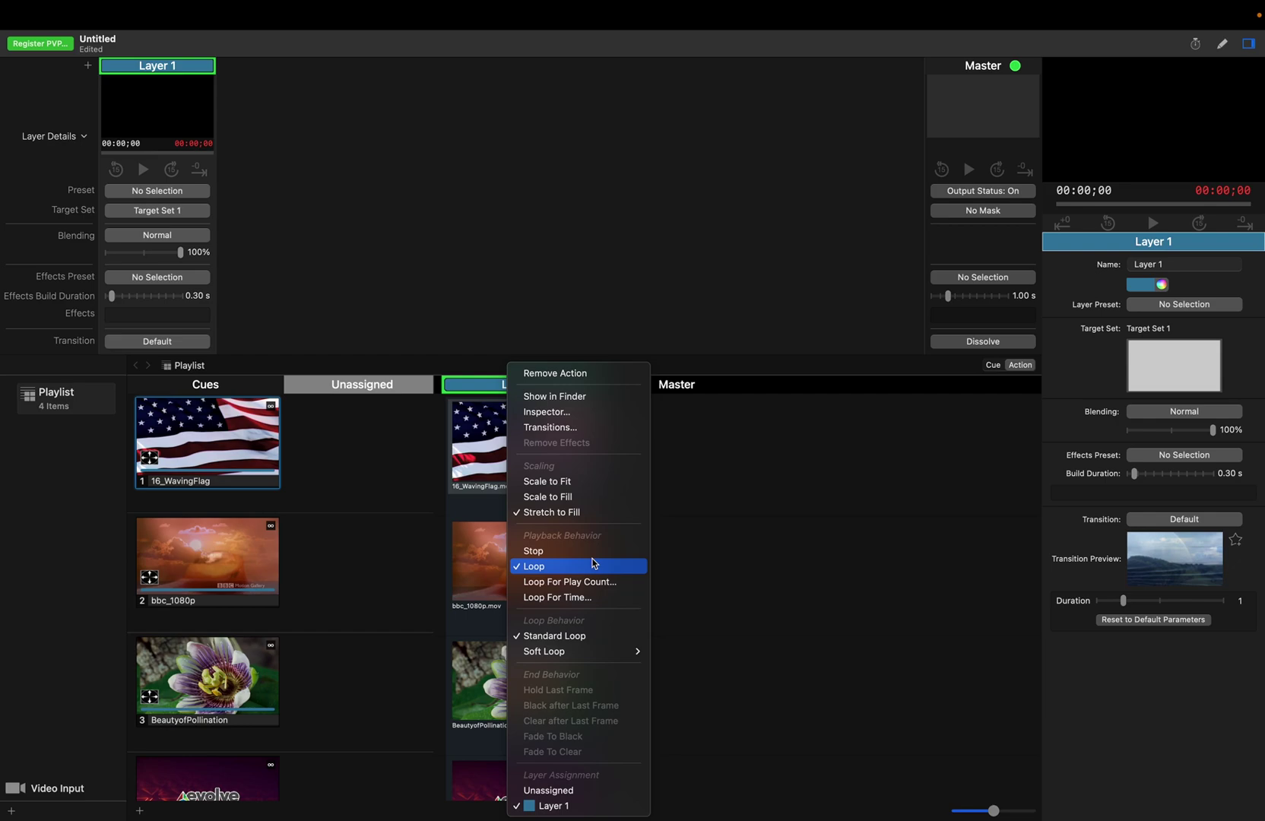
{"action": "left_click", "coordinate": [563, 412]}
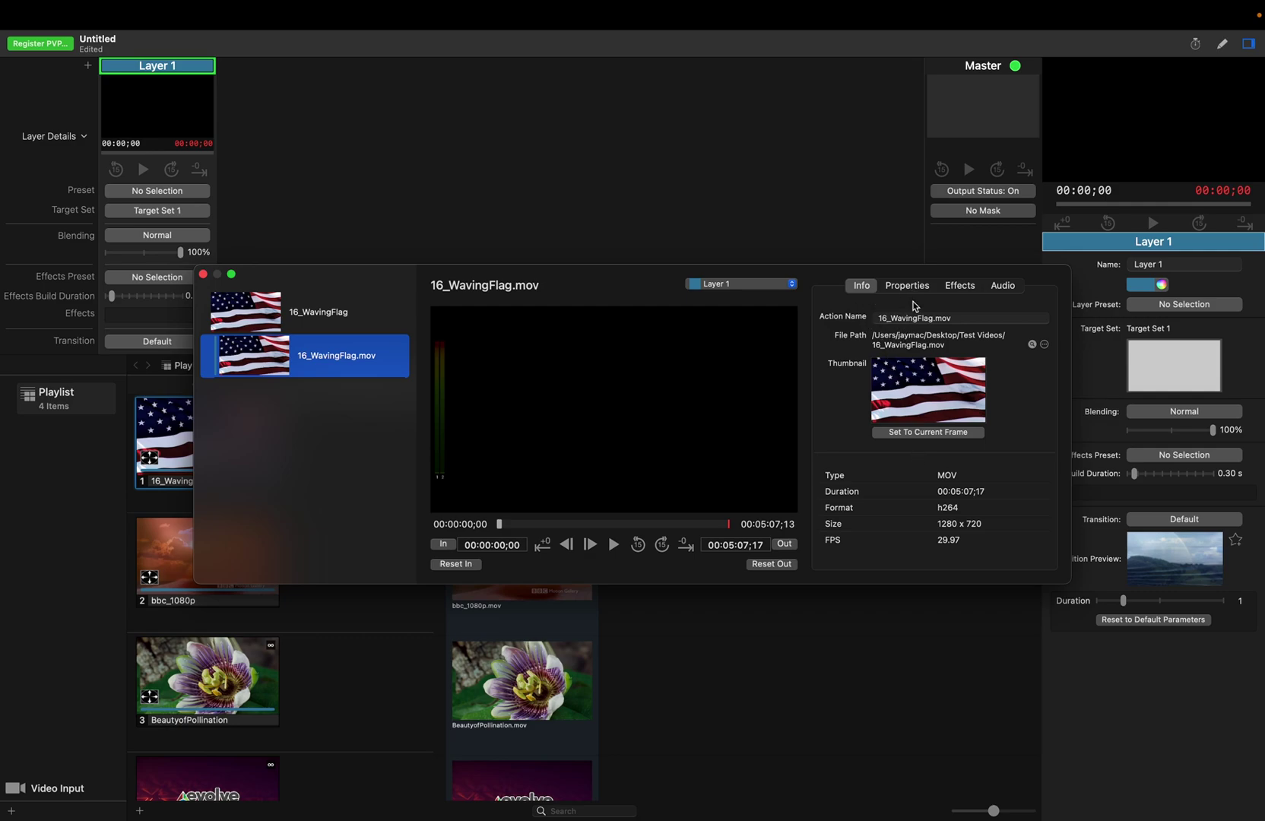
{"action": "left_click", "coordinate": [908, 286]}
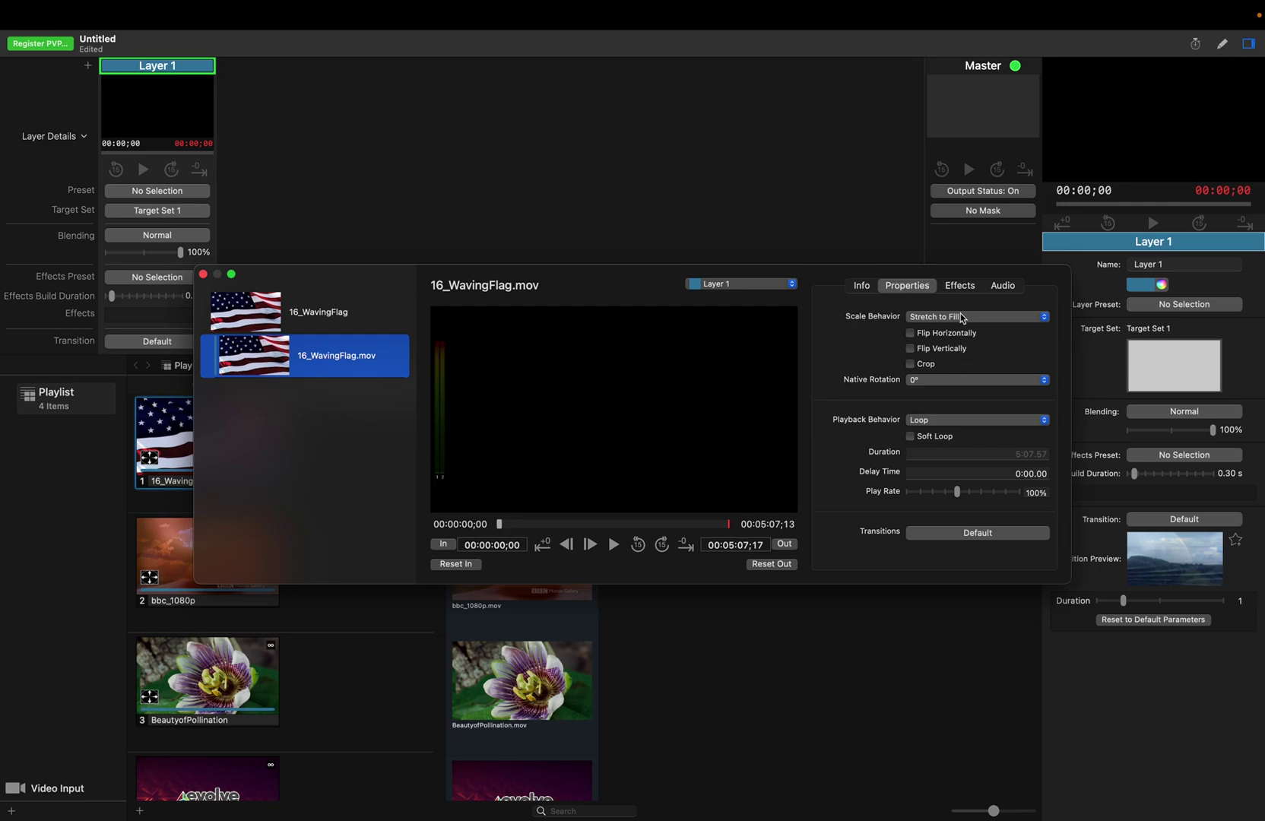
{"action": "left_click", "coordinate": [962, 317]}
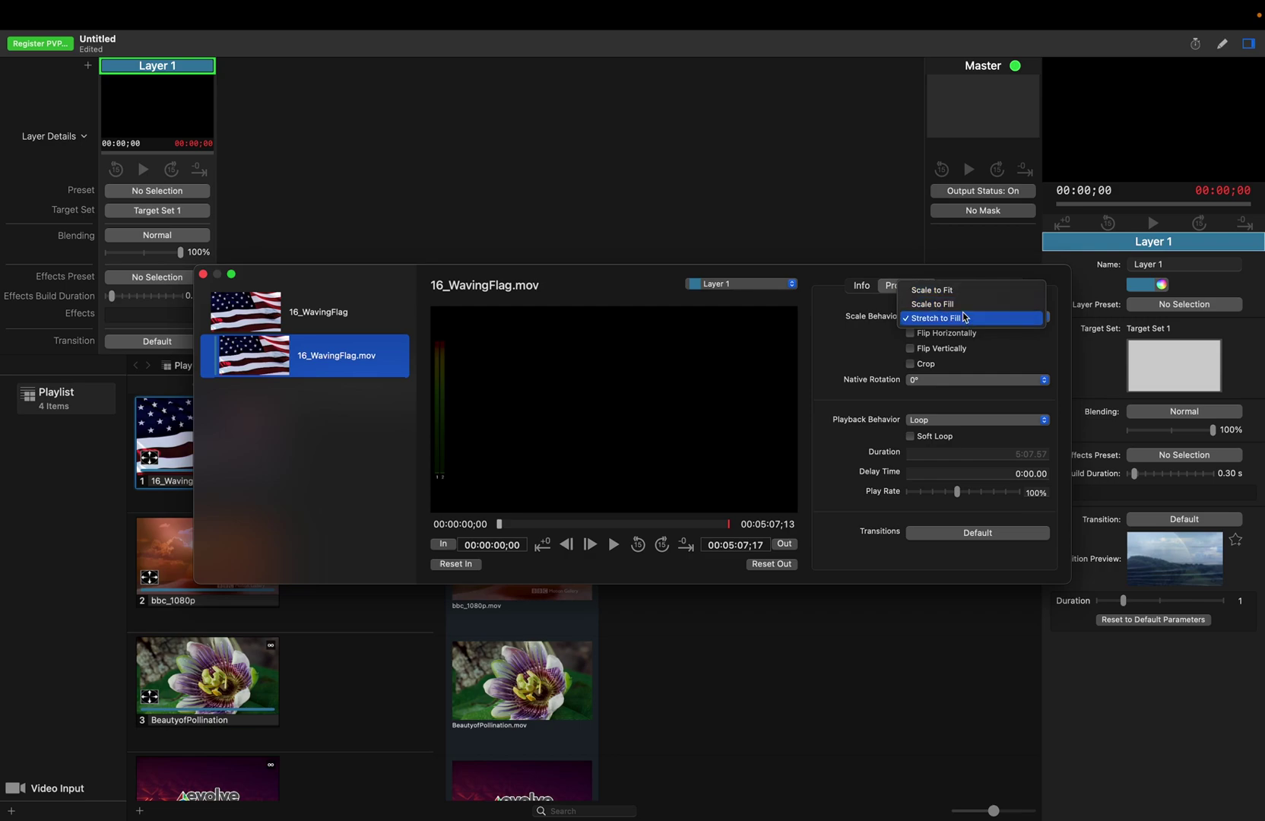
{"action": "left_click", "coordinate": [964, 318]}
{"action": "left_click", "coordinate": [963, 294]}
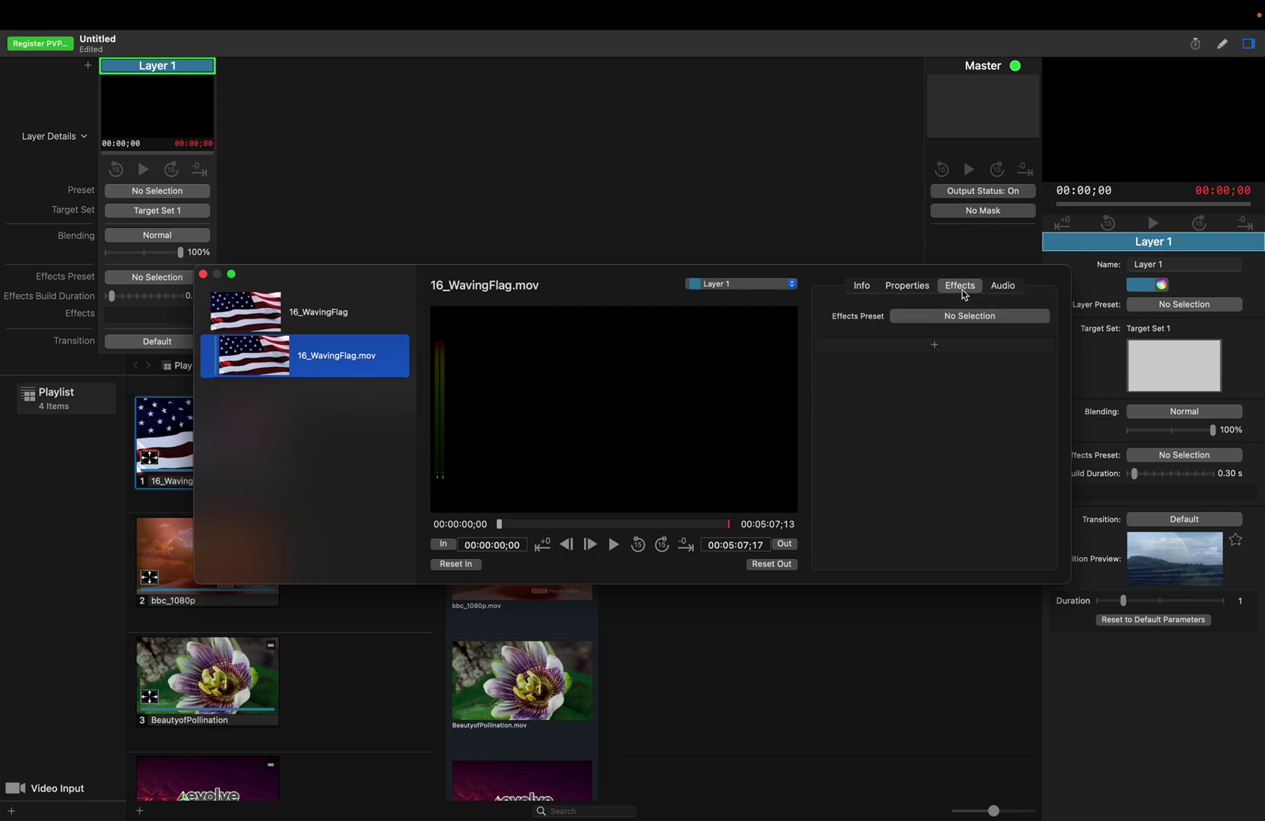
{"action": "left_click", "coordinate": [989, 292]}
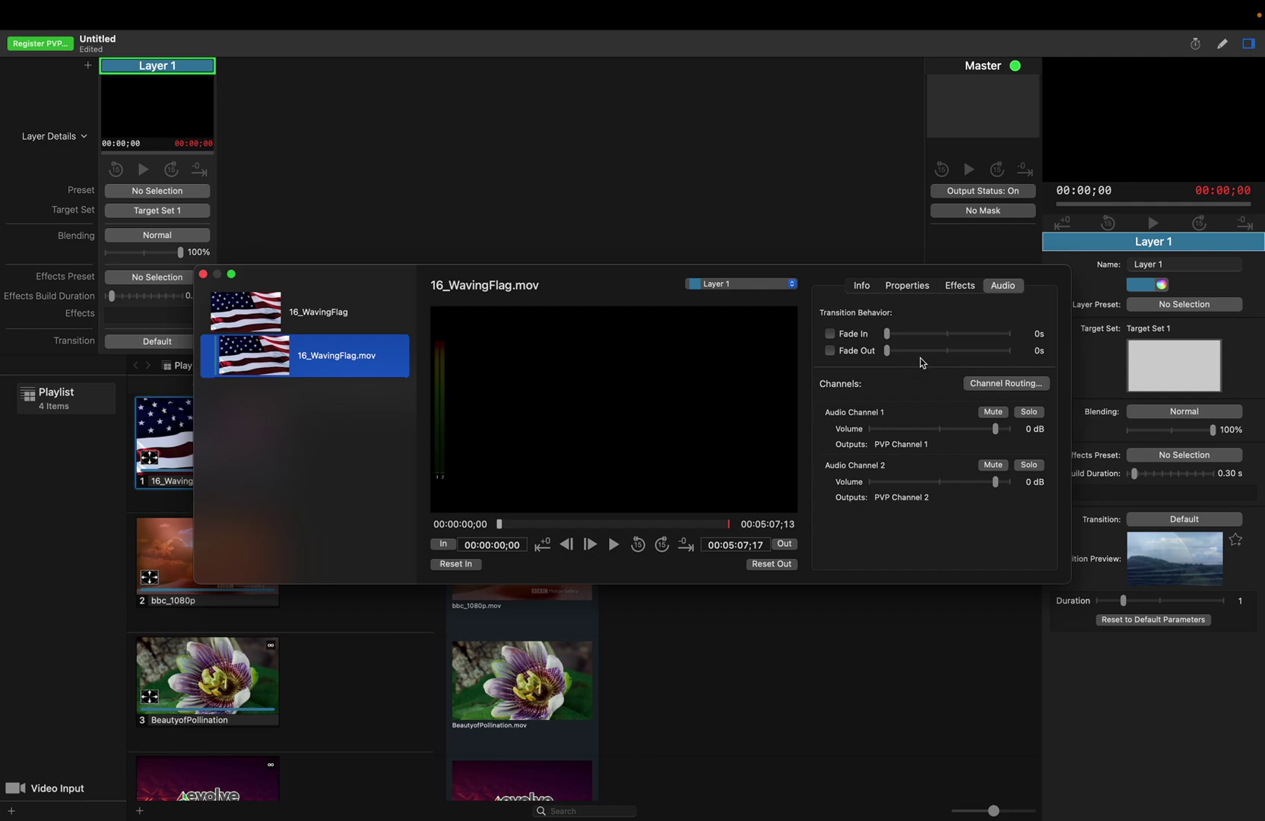
{"action": "left_click", "coordinate": [878, 245]}
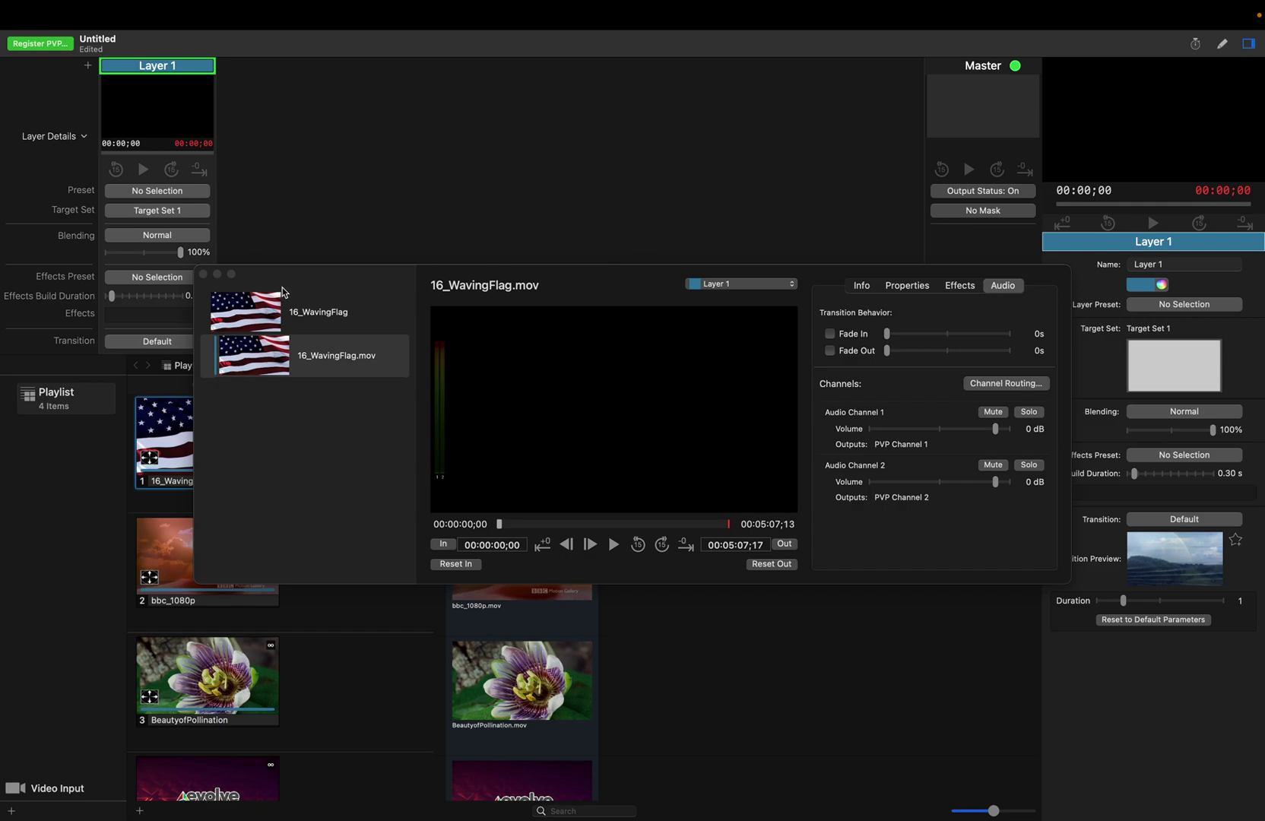
{"action": "left_click", "coordinate": [204, 275]}
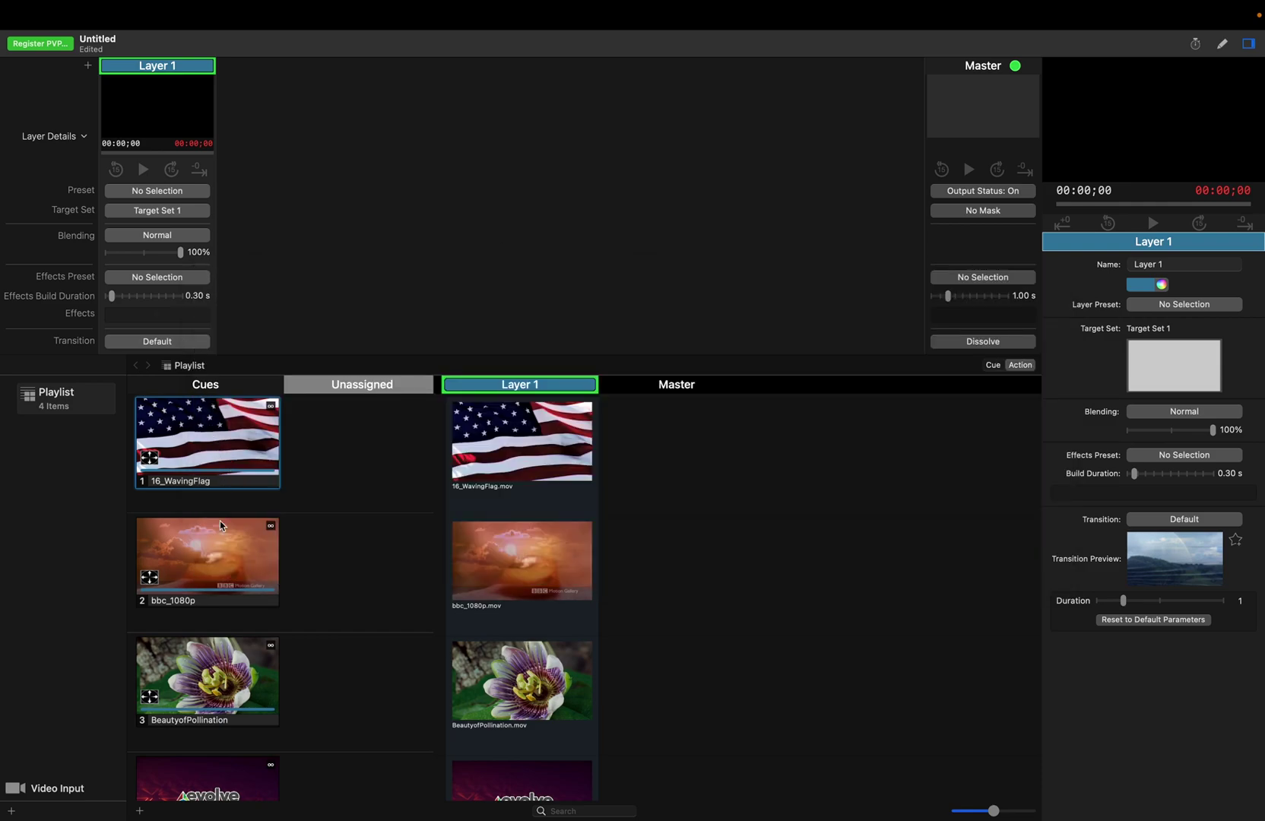
Step: Play the bbc_1080p cue and restart its clip on Layer 1
{"action": "left_click", "coordinate": [220, 551]}
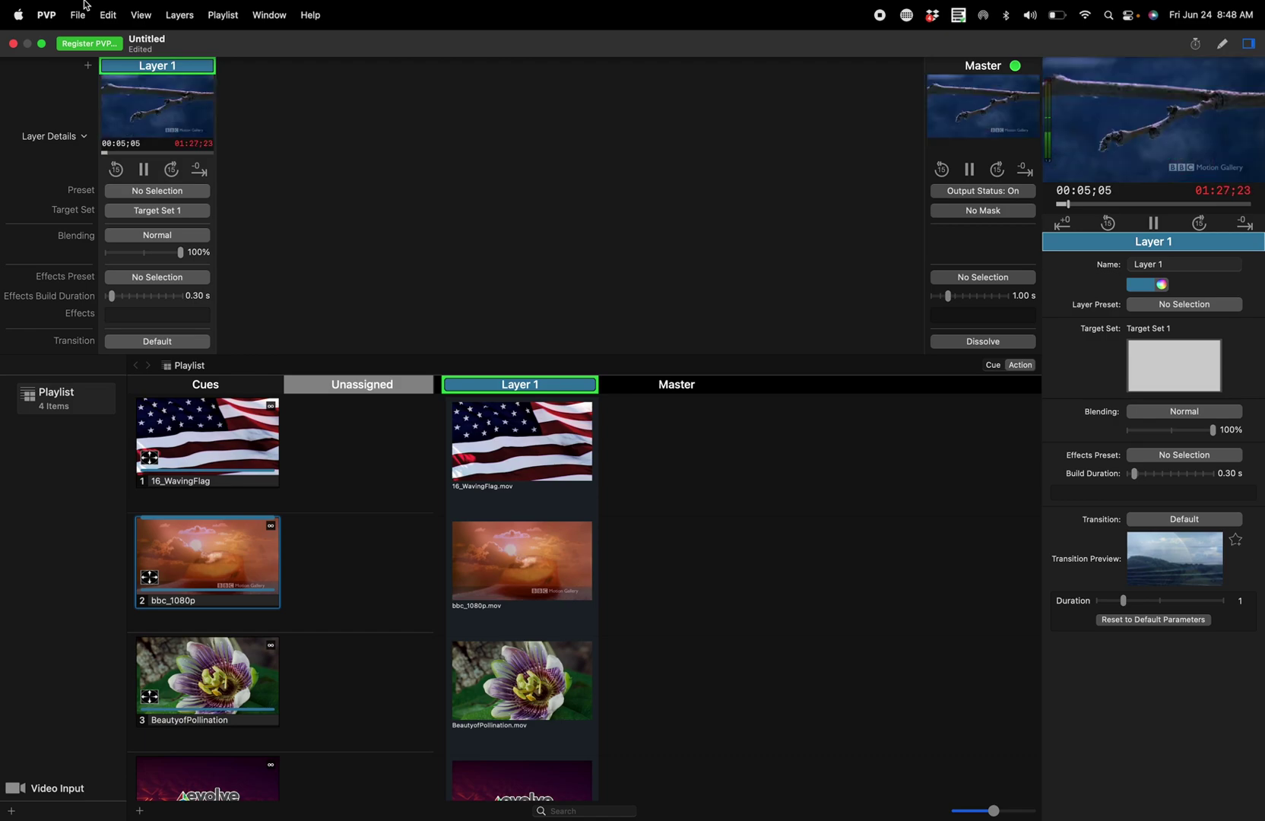
{"action": "left_click", "coordinate": [47, 14]}
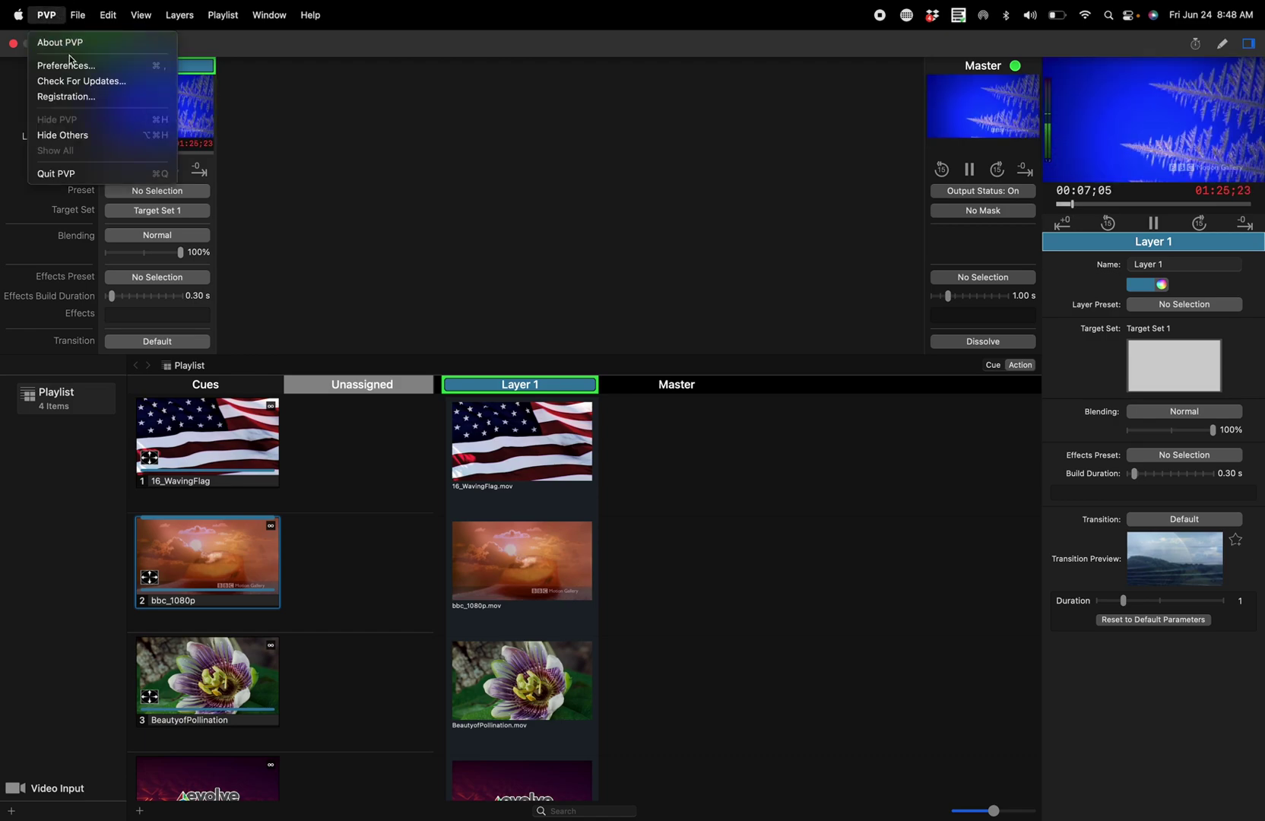
{"action": "left_click", "coordinate": [528, 544]}
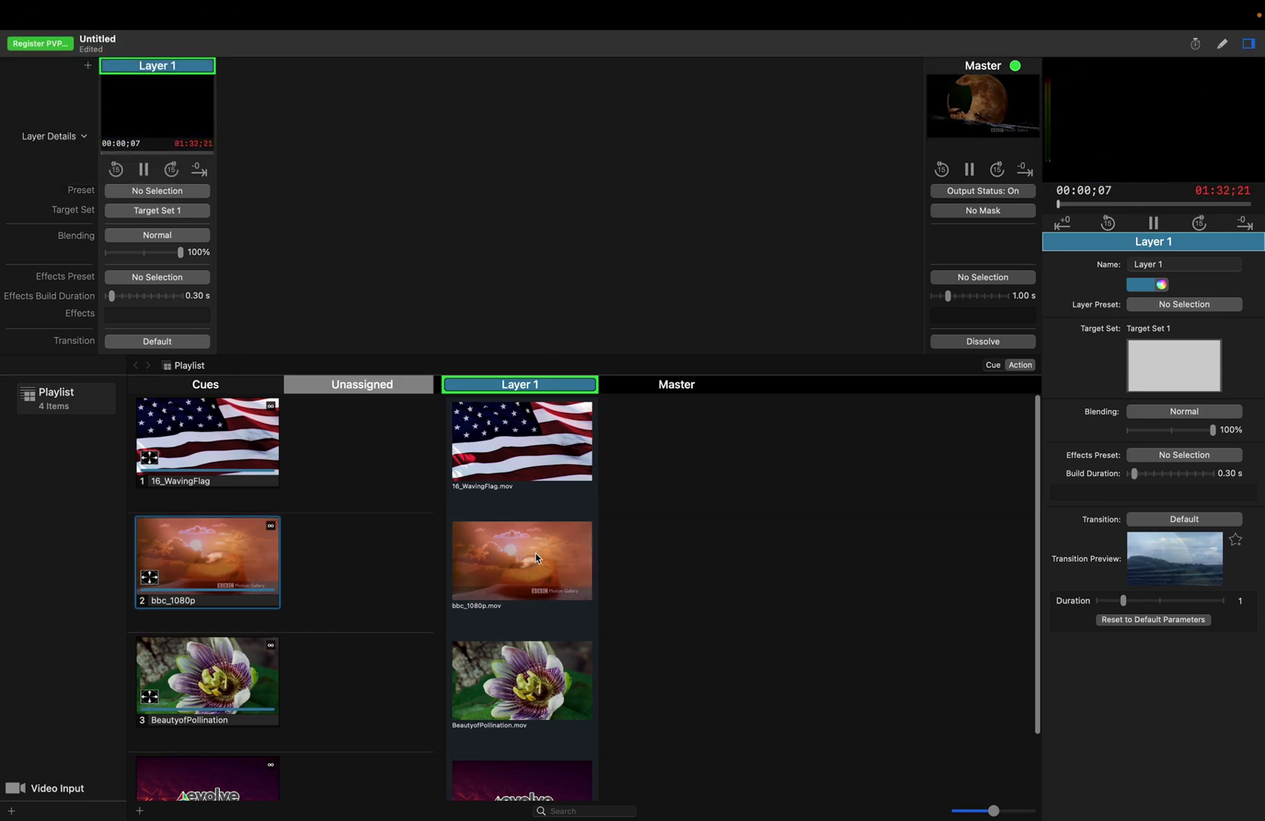
Step: Lower bbc_1080p.mov's Audio Channel 1 volume to -27 dB and Audio Channel 2 to a matching level, then clear the output
{"action": "right_click", "coordinate": [544, 558]}
{"action": "left_click", "coordinate": [597, 411]}
{"action": "left_click", "coordinate": [1002, 286]}
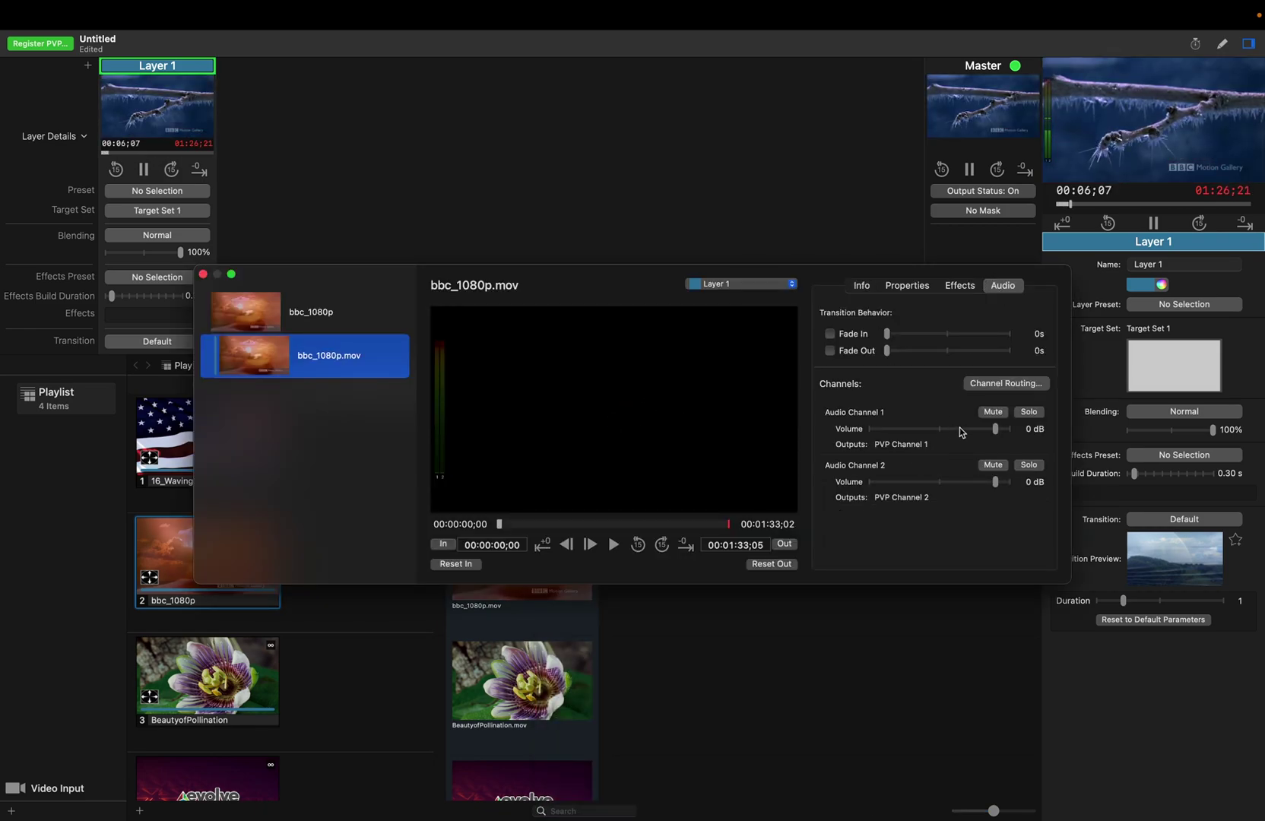
{"action": "left_click_drag", "start_coordinate": [992, 433], "coordinate": [940, 430]}
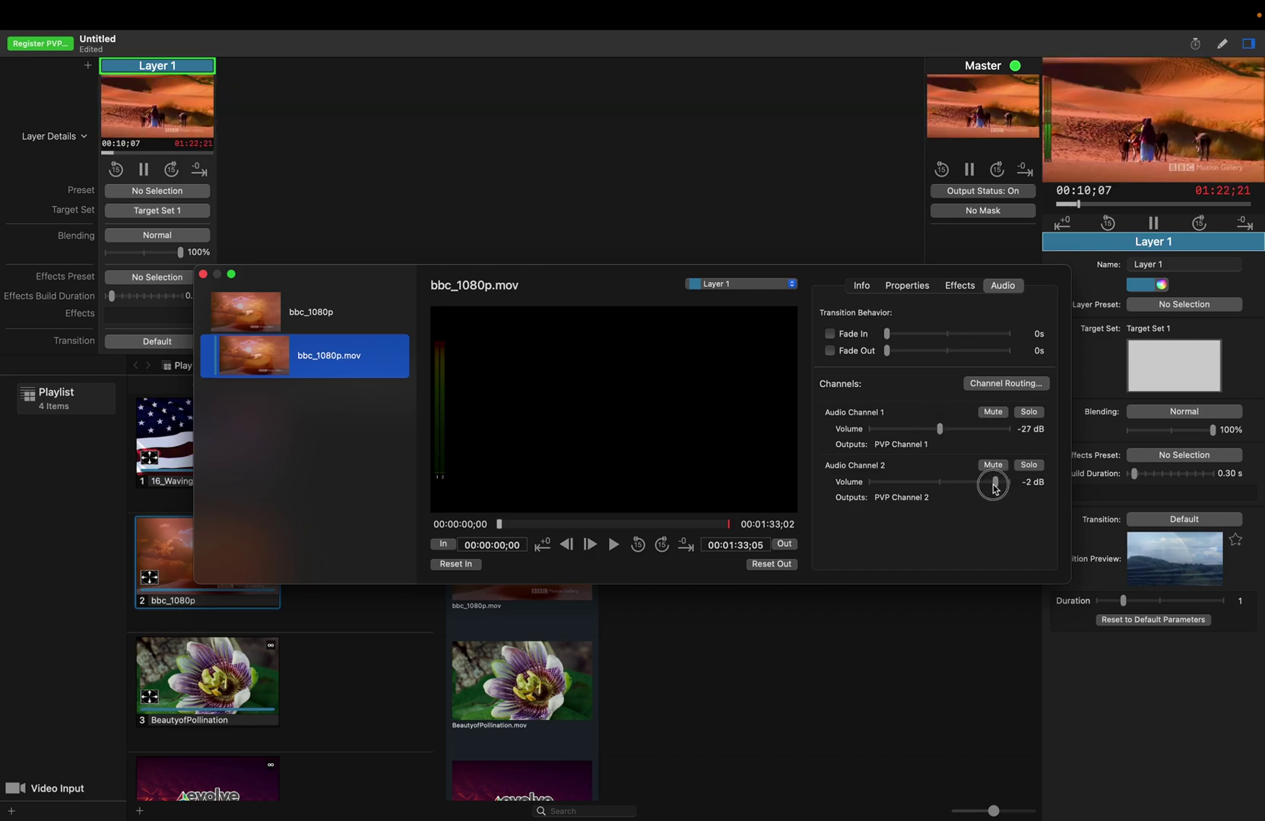
{"action": "left_click_drag", "start_coordinate": [995, 482], "coordinate": [940, 482]}
{"action": "left_click", "coordinate": [886, 228]}
{"action": "left_click", "coordinate": [984, 119]}
{"action": "left_click", "coordinate": [203, 275]}
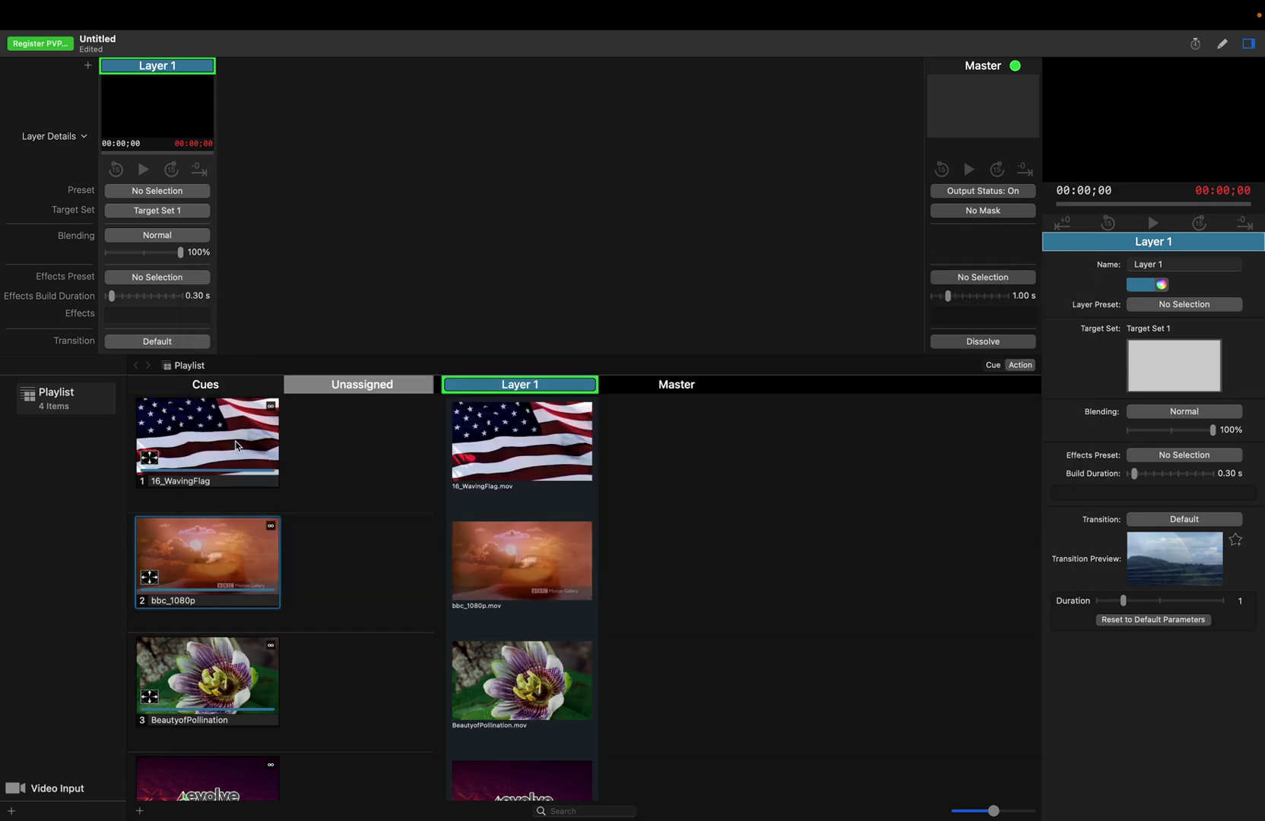
Step: Play the bbc_1080p cue on Layer 1, clear it from the master output, and play it again
{"action": "left_click", "coordinate": [235, 446]}
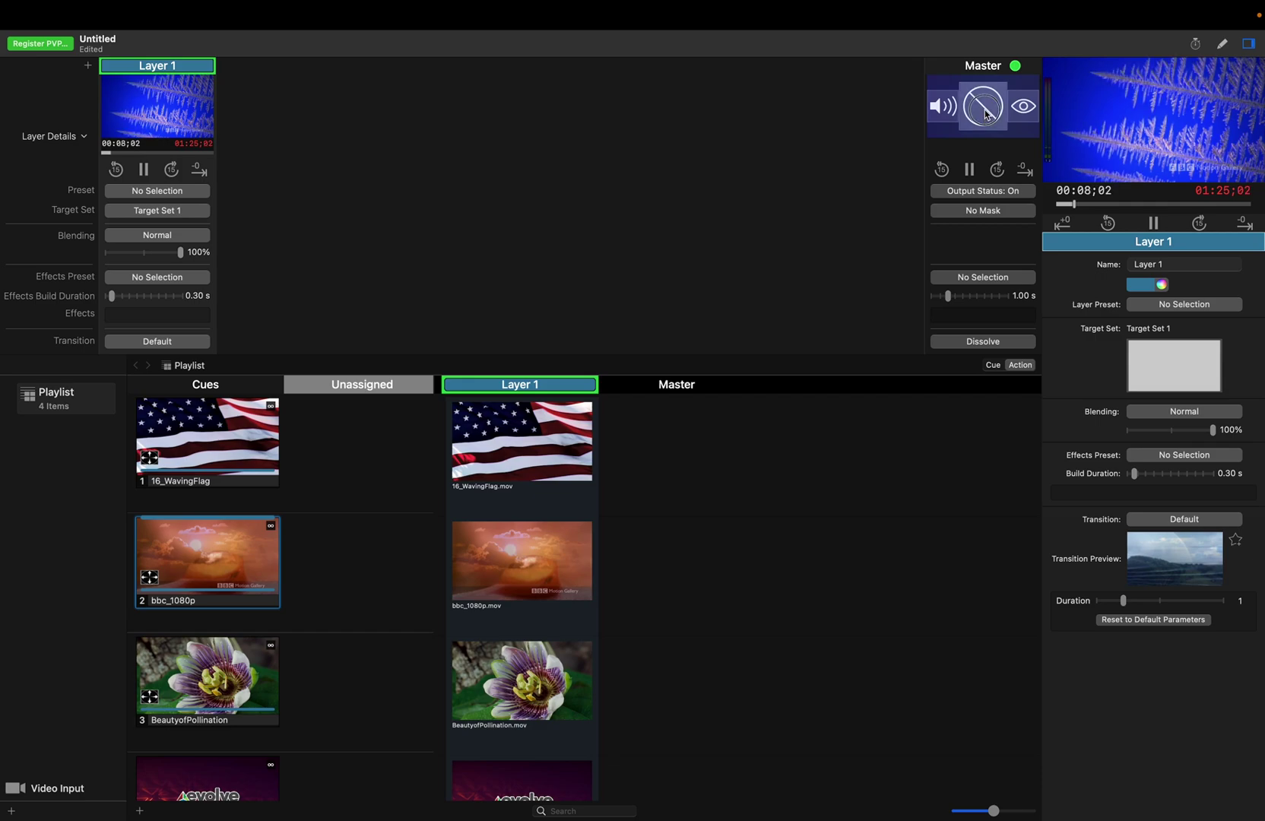
{"action": "left_click", "coordinate": [983, 108]}
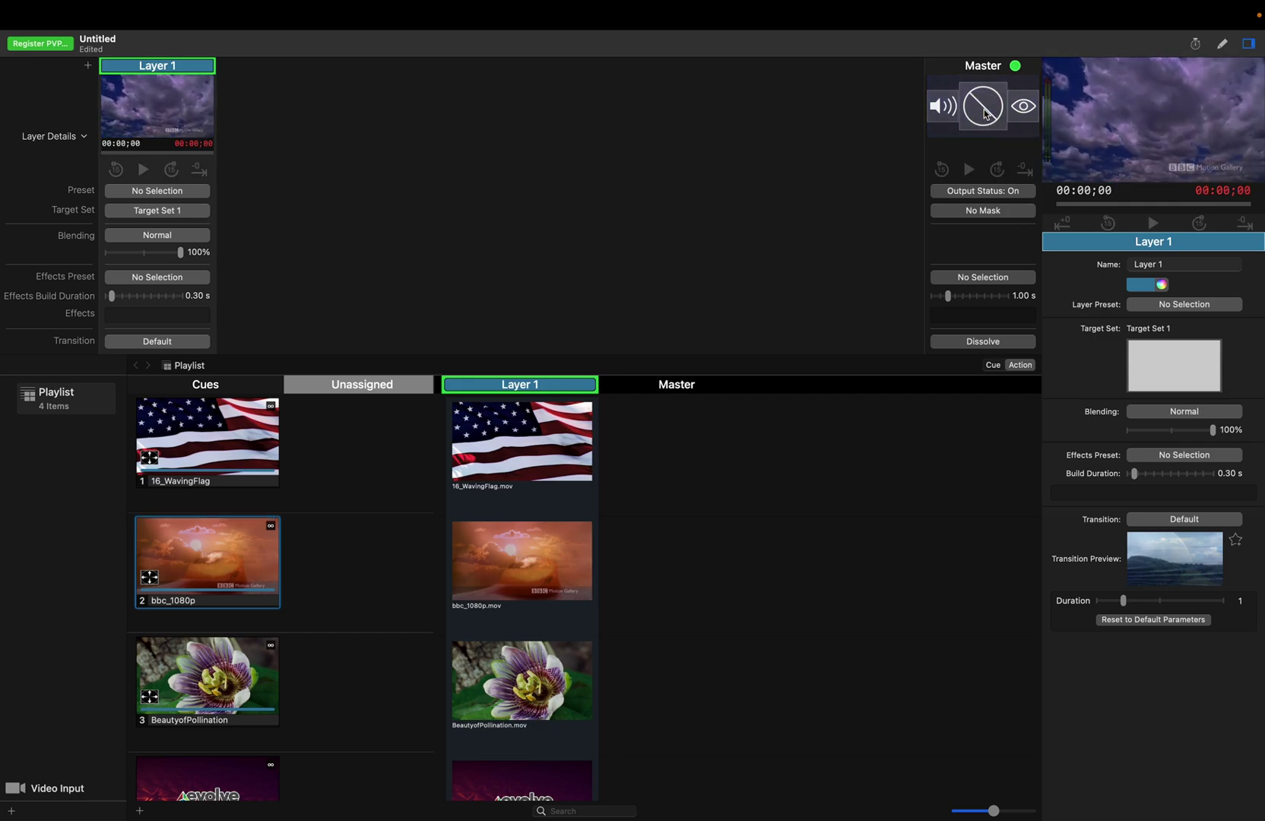
{"action": "left_click", "coordinate": [211, 576]}
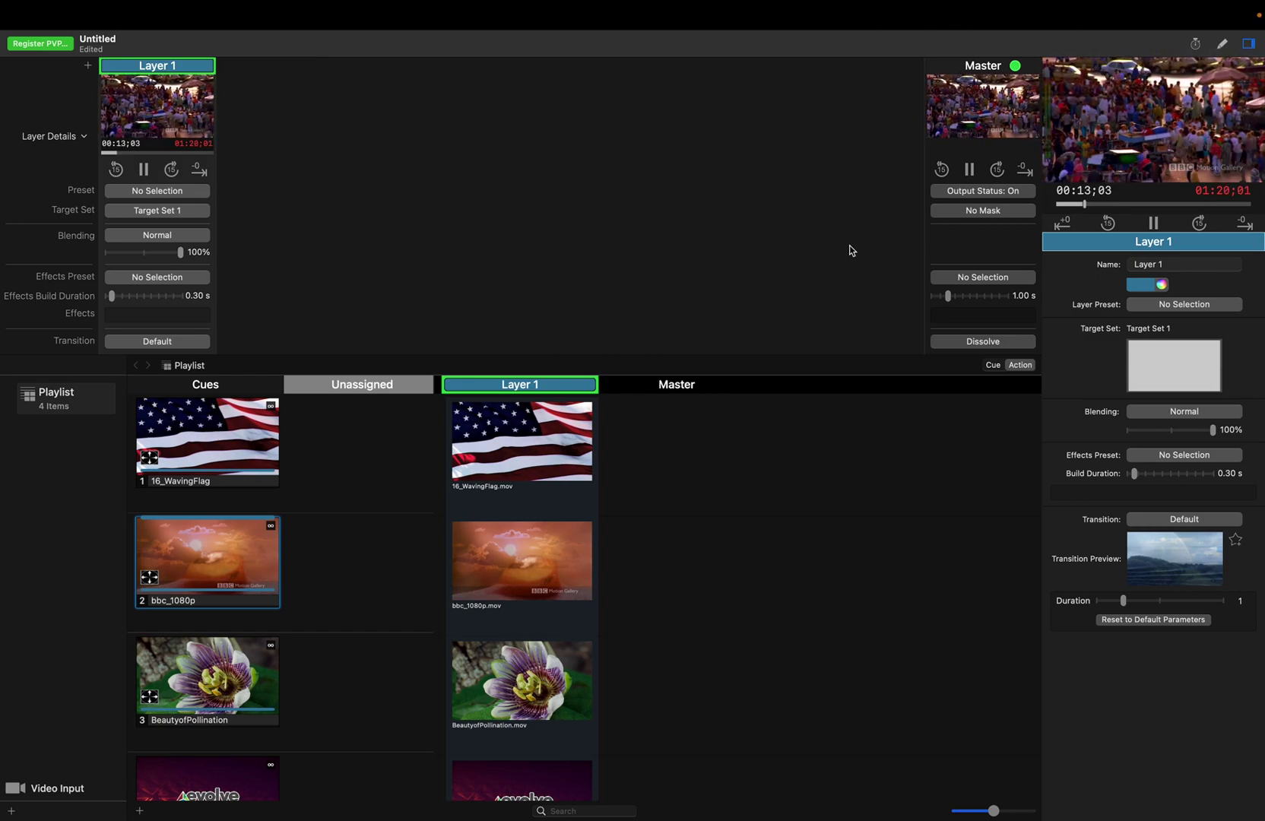
Step: Try the master's output status, visibility and audio toggles, leaving them on, and clear the master output
{"action": "left_click", "coordinate": [992, 194]}
{"action": "left_click", "coordinate": [1007, 193]}
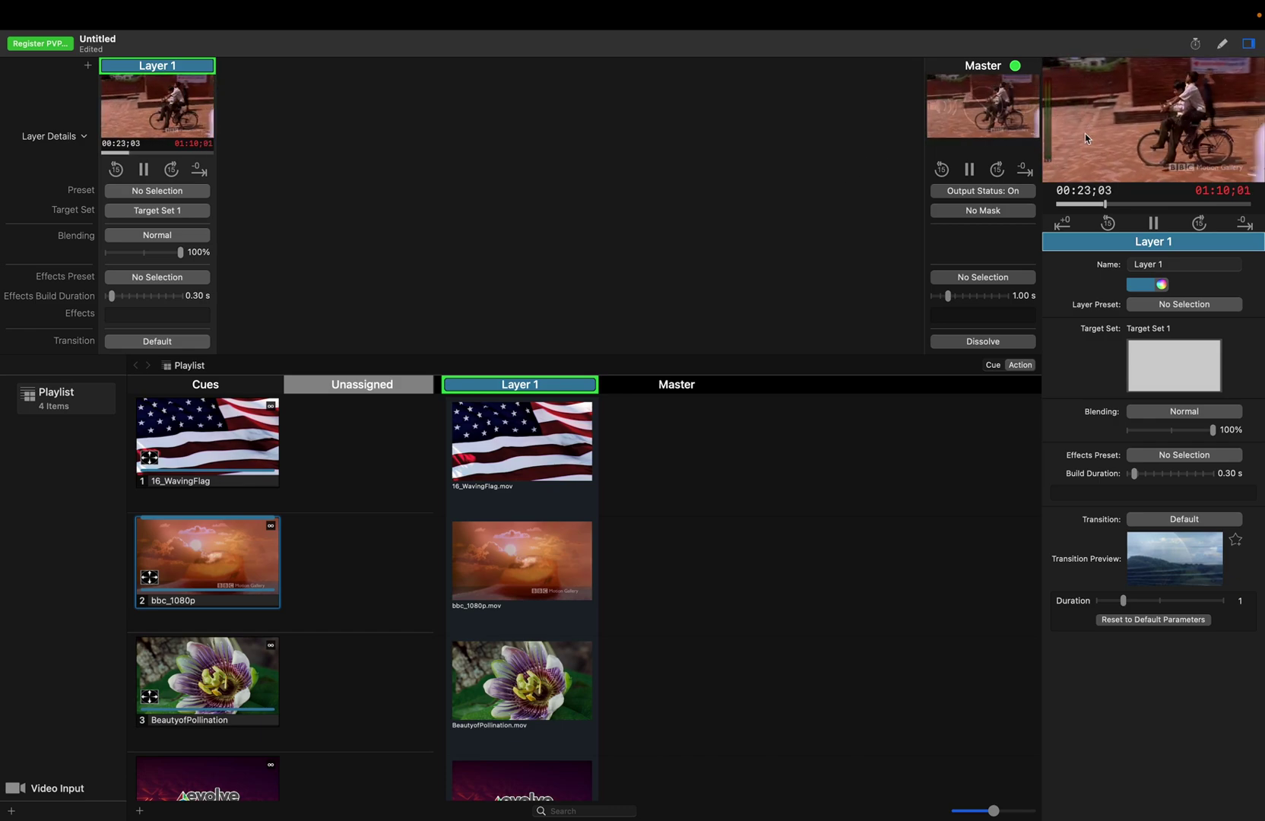
{"action": "mouse_move", "coordinate": [988, 107]}
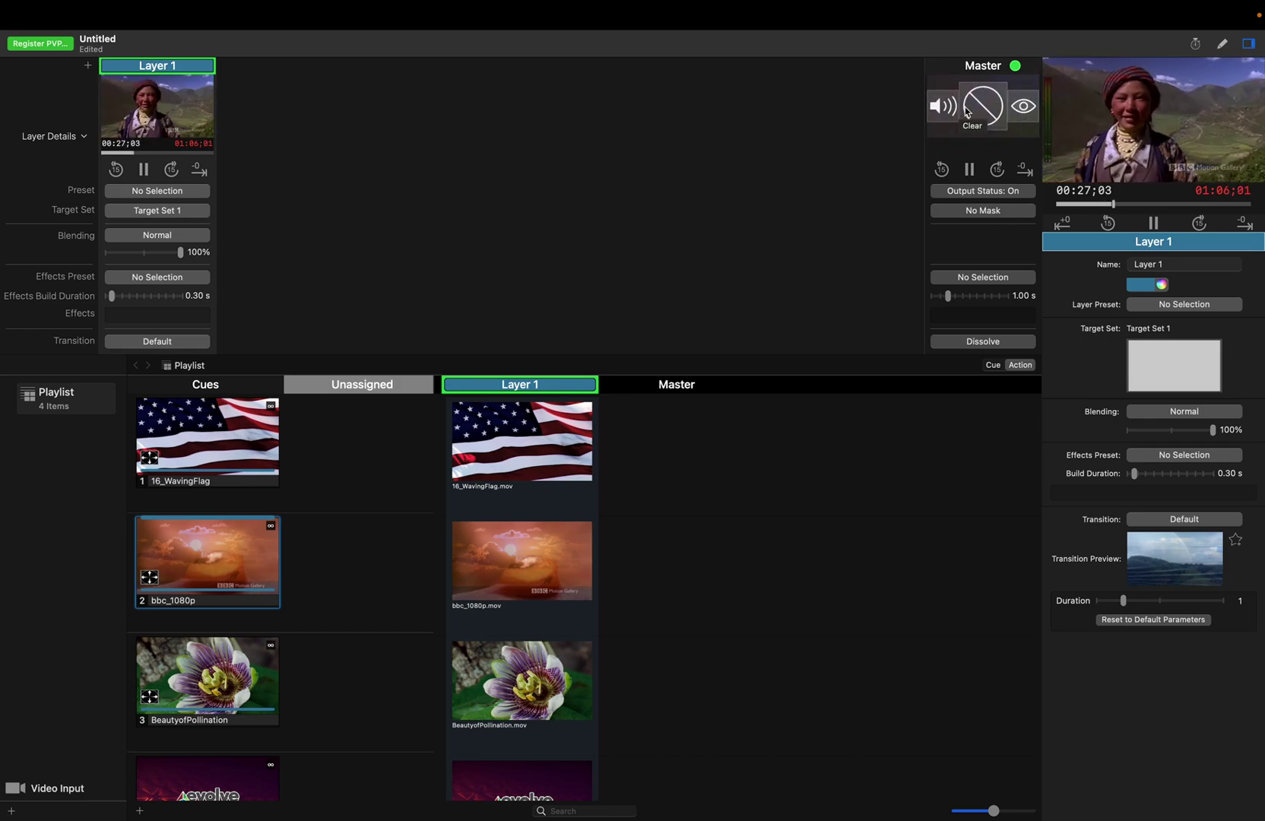
{"action": "left_click", "coordinate": [1022, 108]}
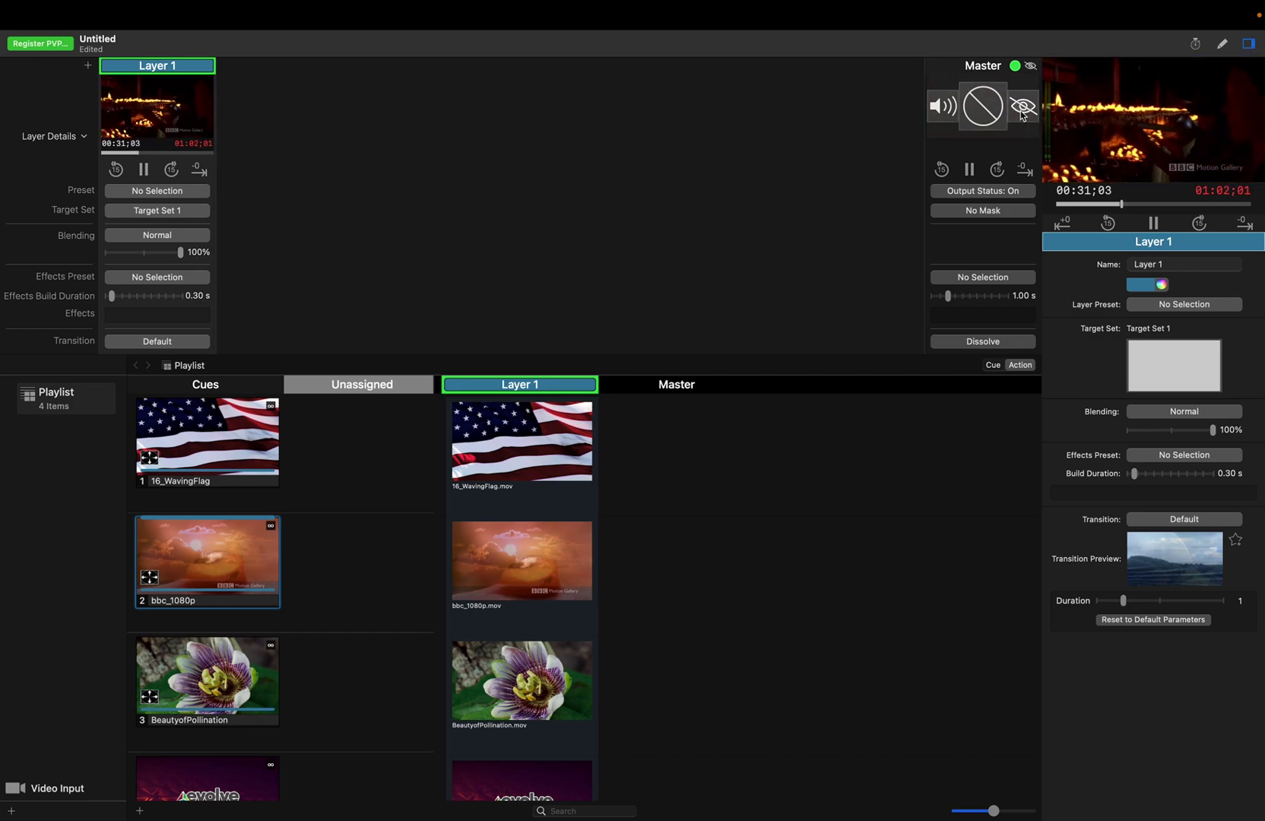
{"action": "left_click", "coordinate": [1026, 111]}
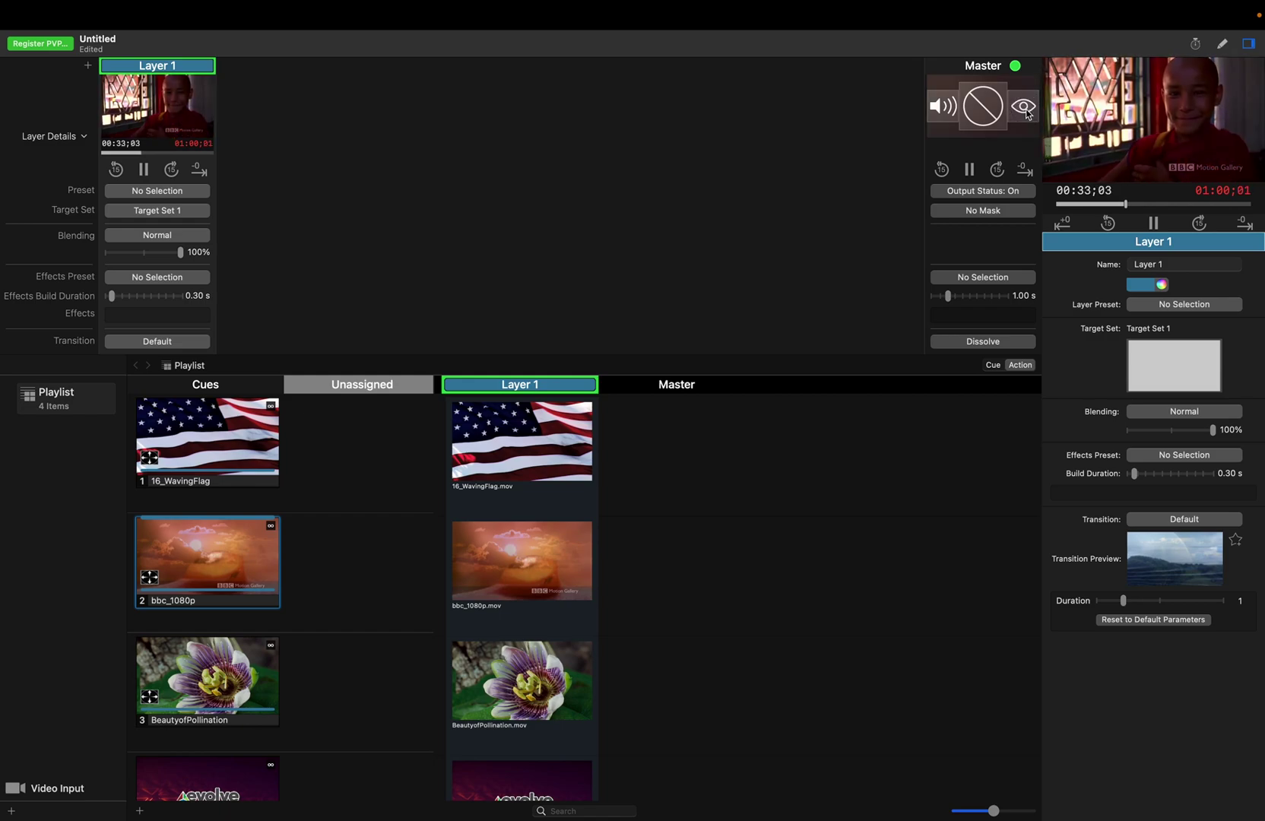
{"action": "left_click", "coordinate": [944, 107]}
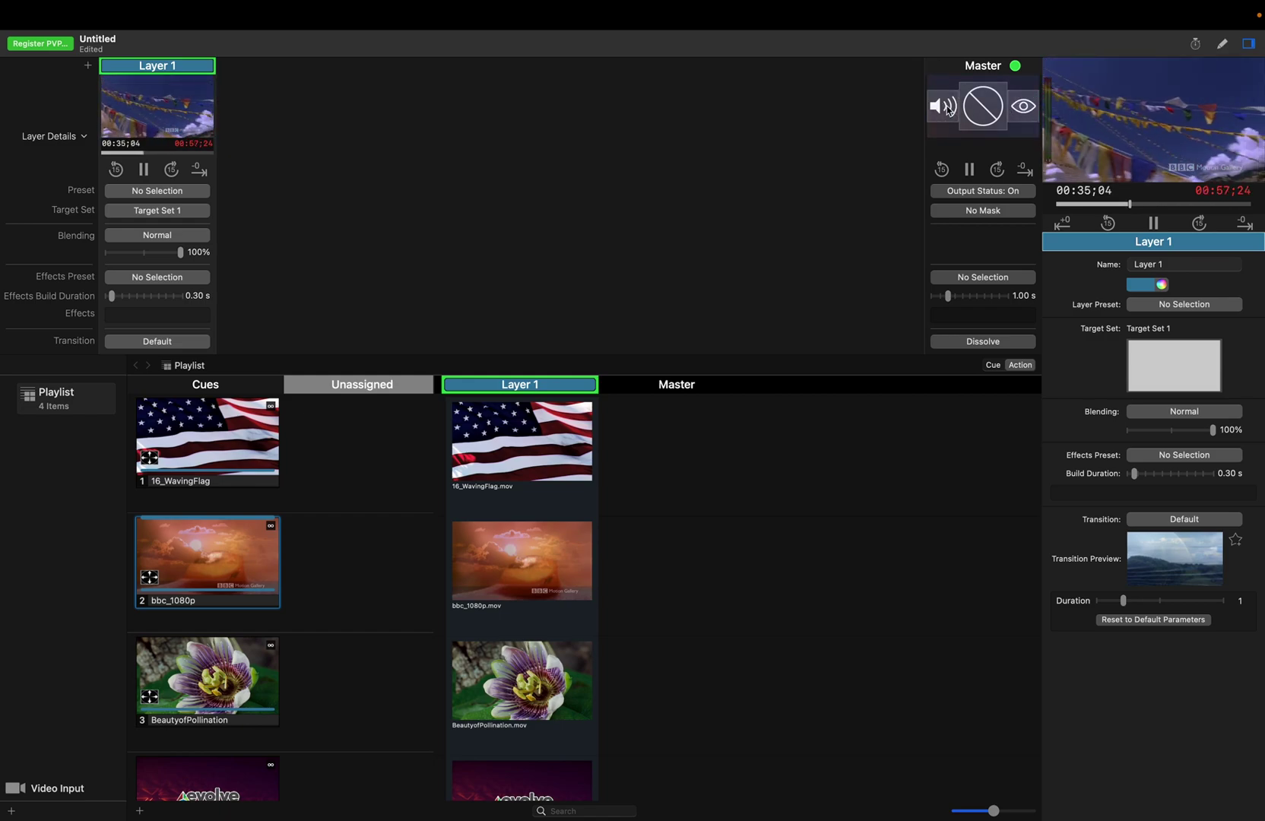
{"action": "left_click", "coordinate": [946, 106]}
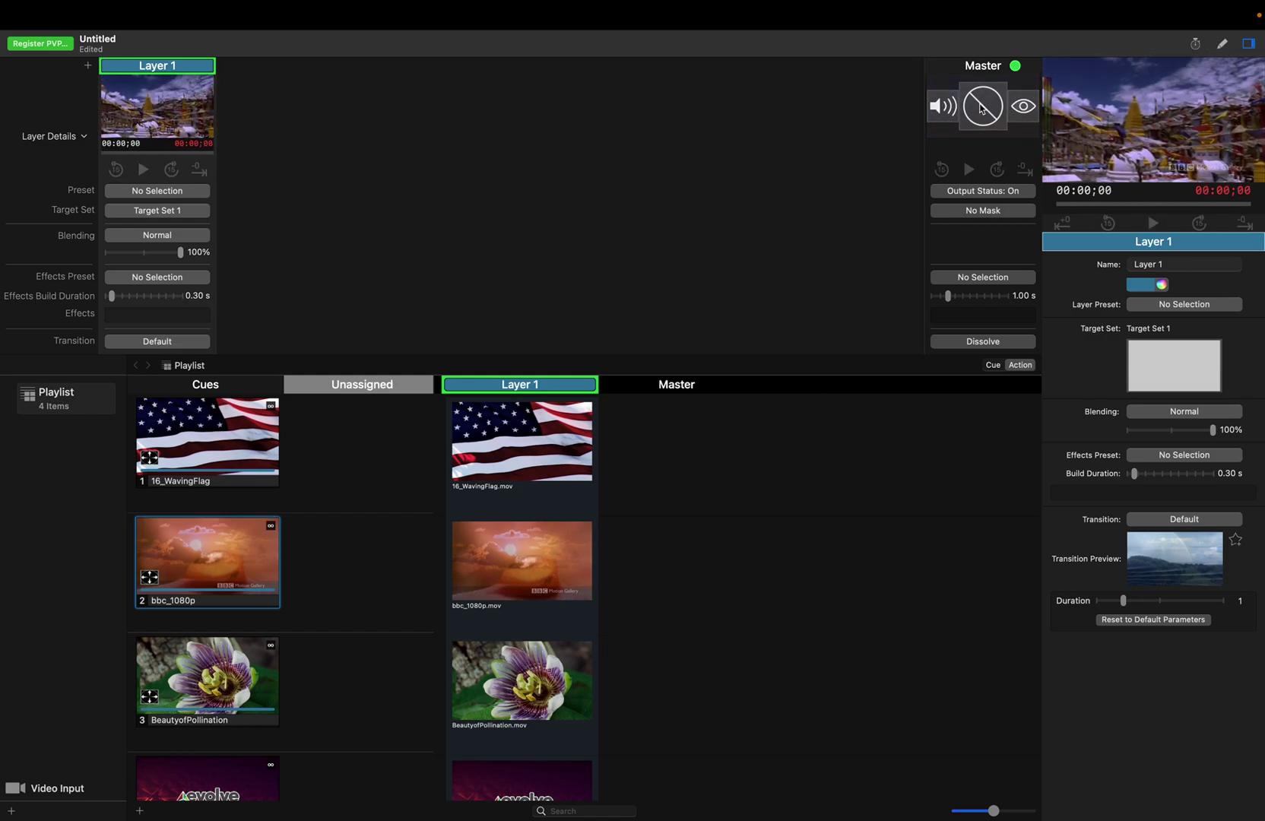
{"action": "left_click", "coordinate": [982, 109]}
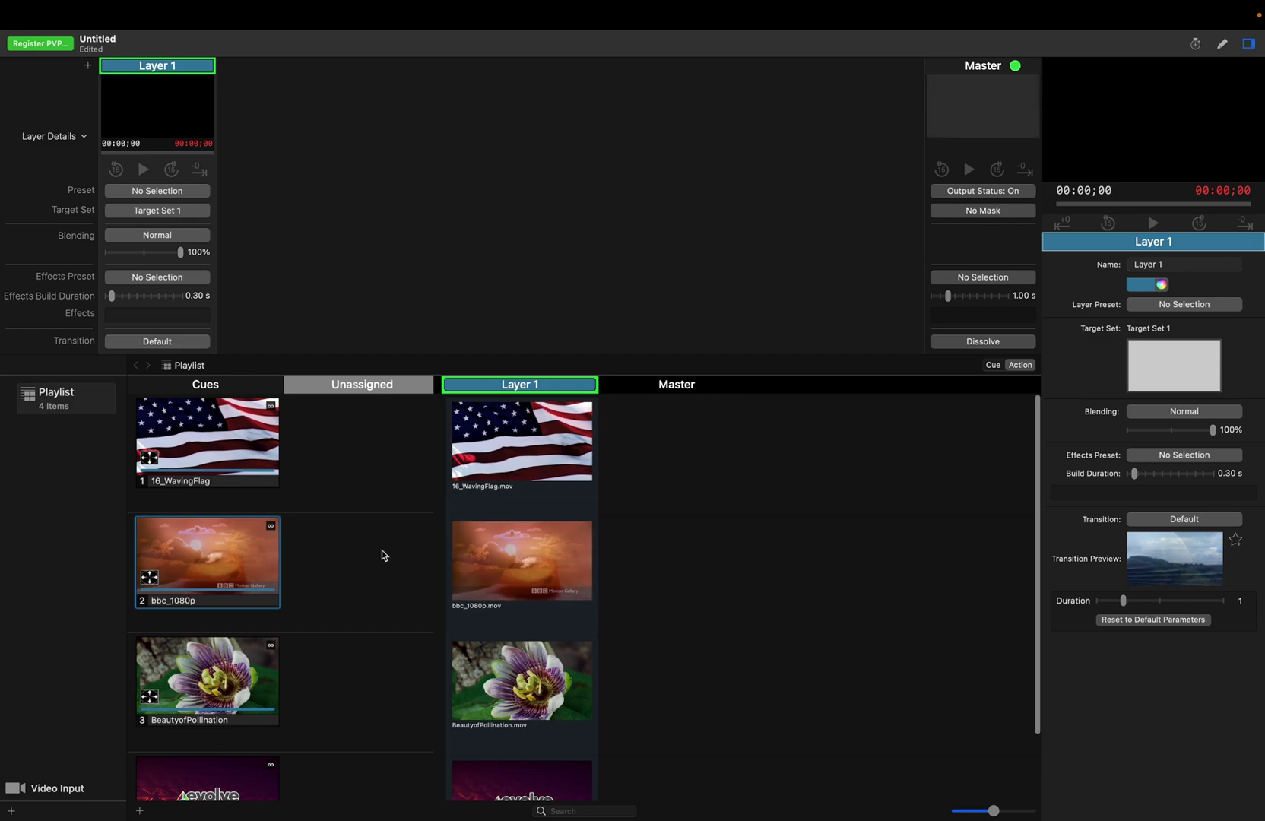
Step: Play the BeautyofPollination cue, skip forward 15 seconds twice and back 15 seconds once, and jump to the clip's end
{"action": "left_click", "coordinate": [207, 679]}
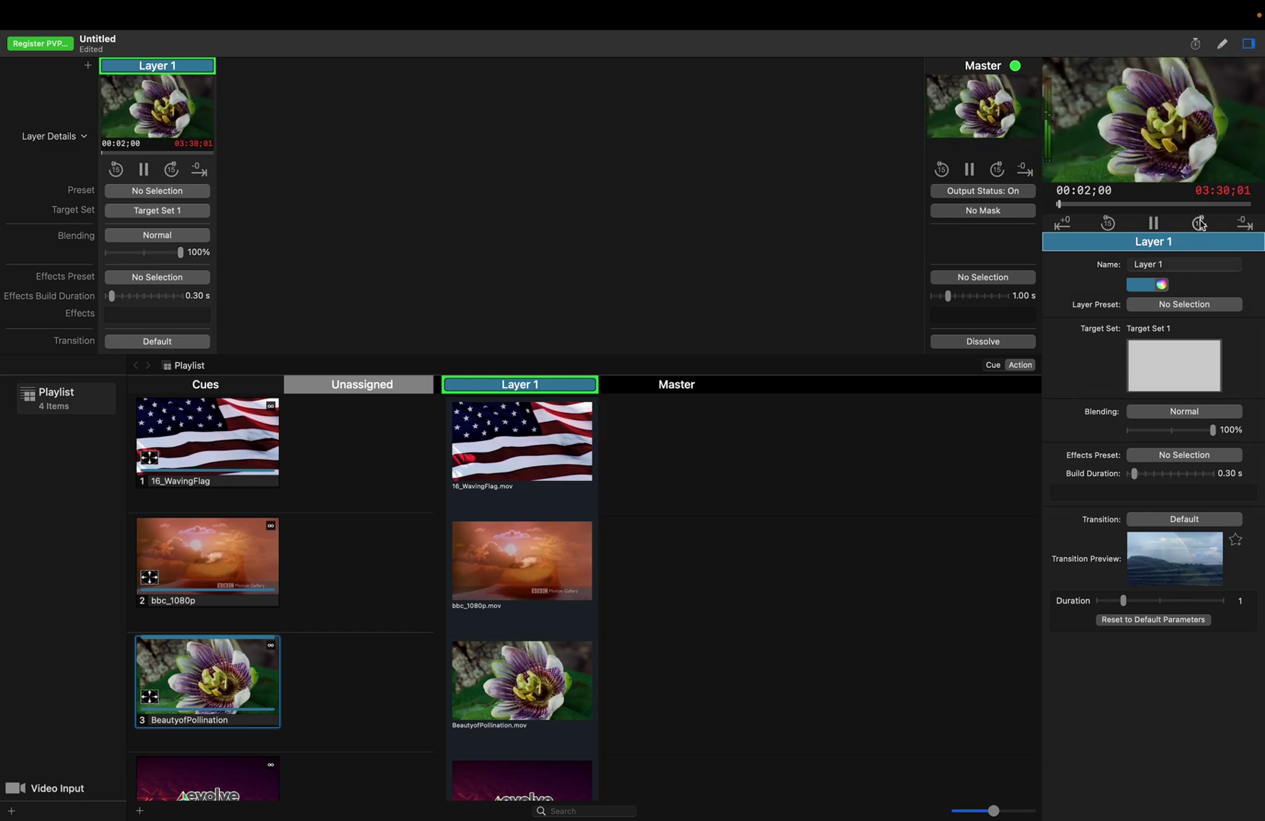
{"action": "left_click", "coordinate": [1199, 223]}
{"action": "left_click", "coordinate": [1200, 224]}
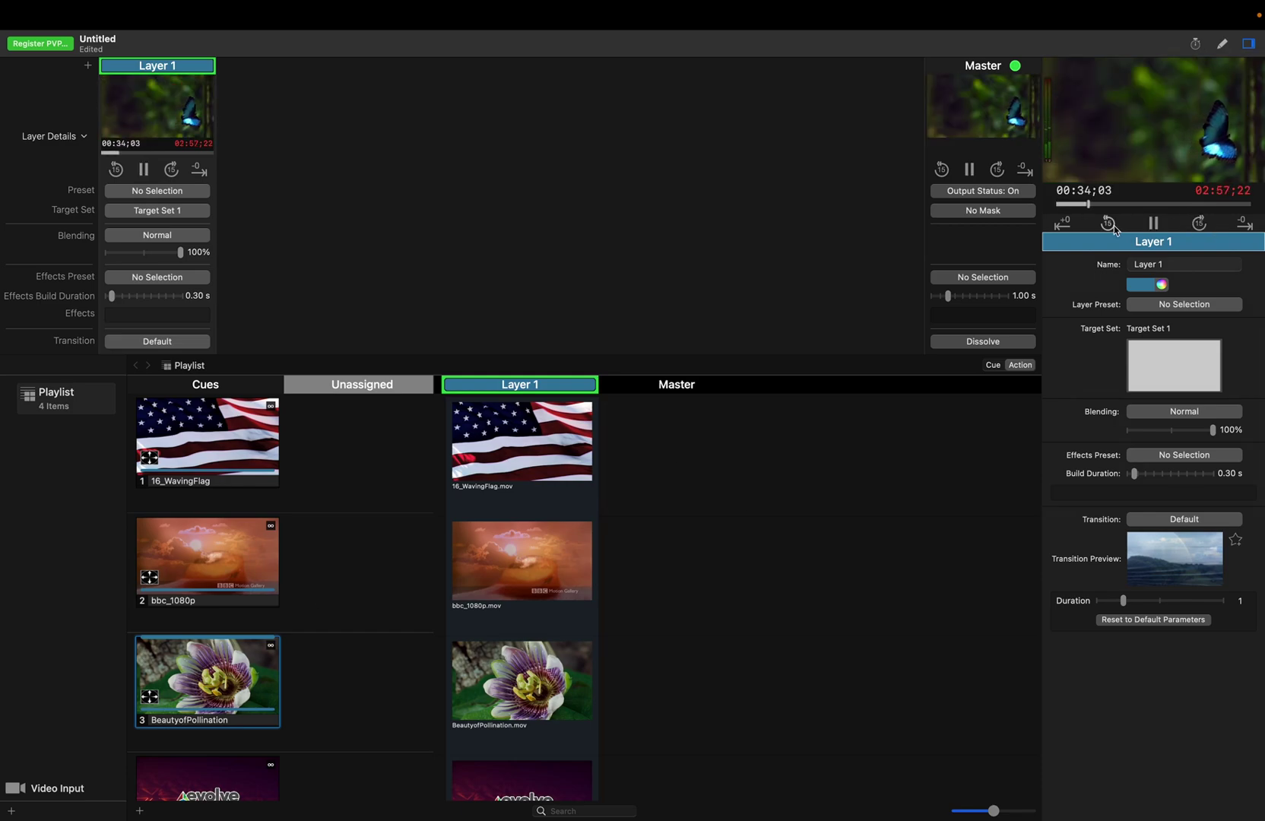
{"action": "left_click", "coordinate": [1114, 225]}
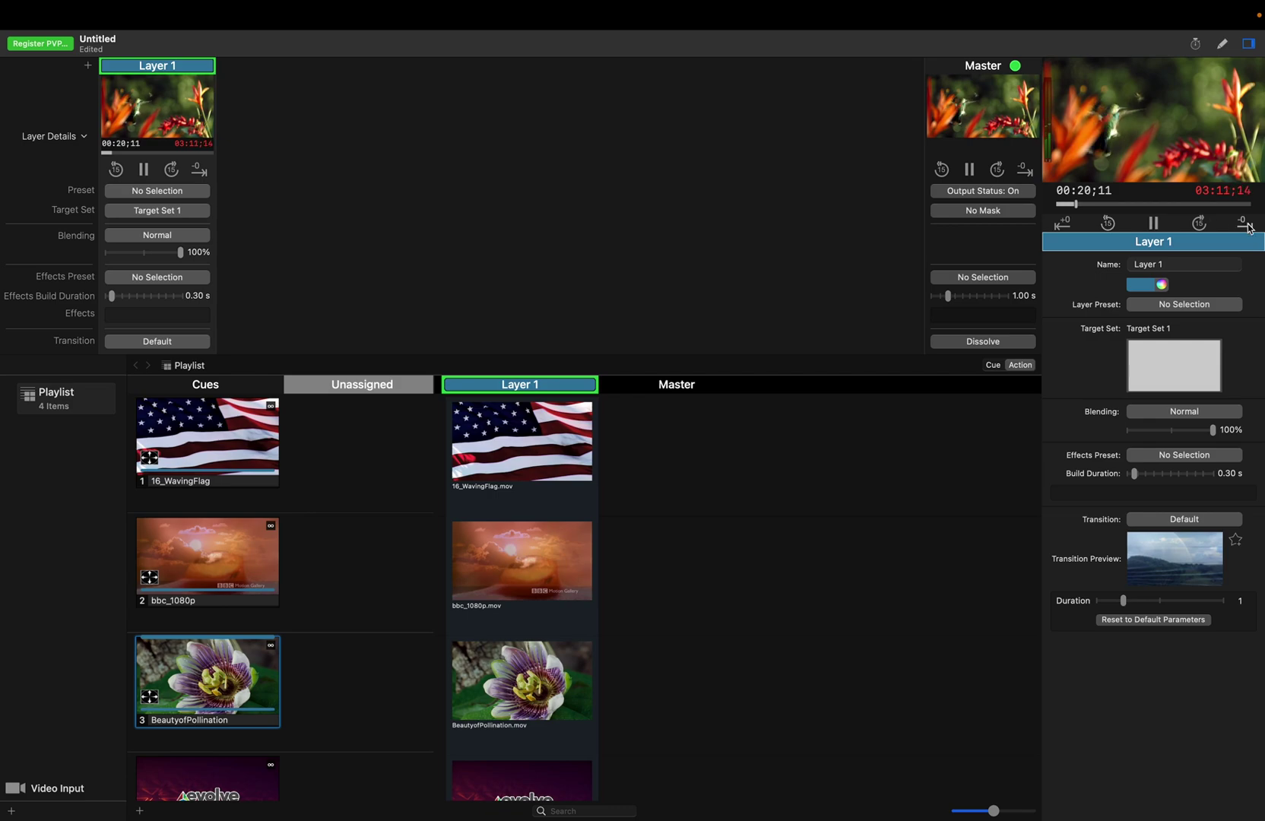
{"action": "left_click", "coordinate": [1249, 227]}
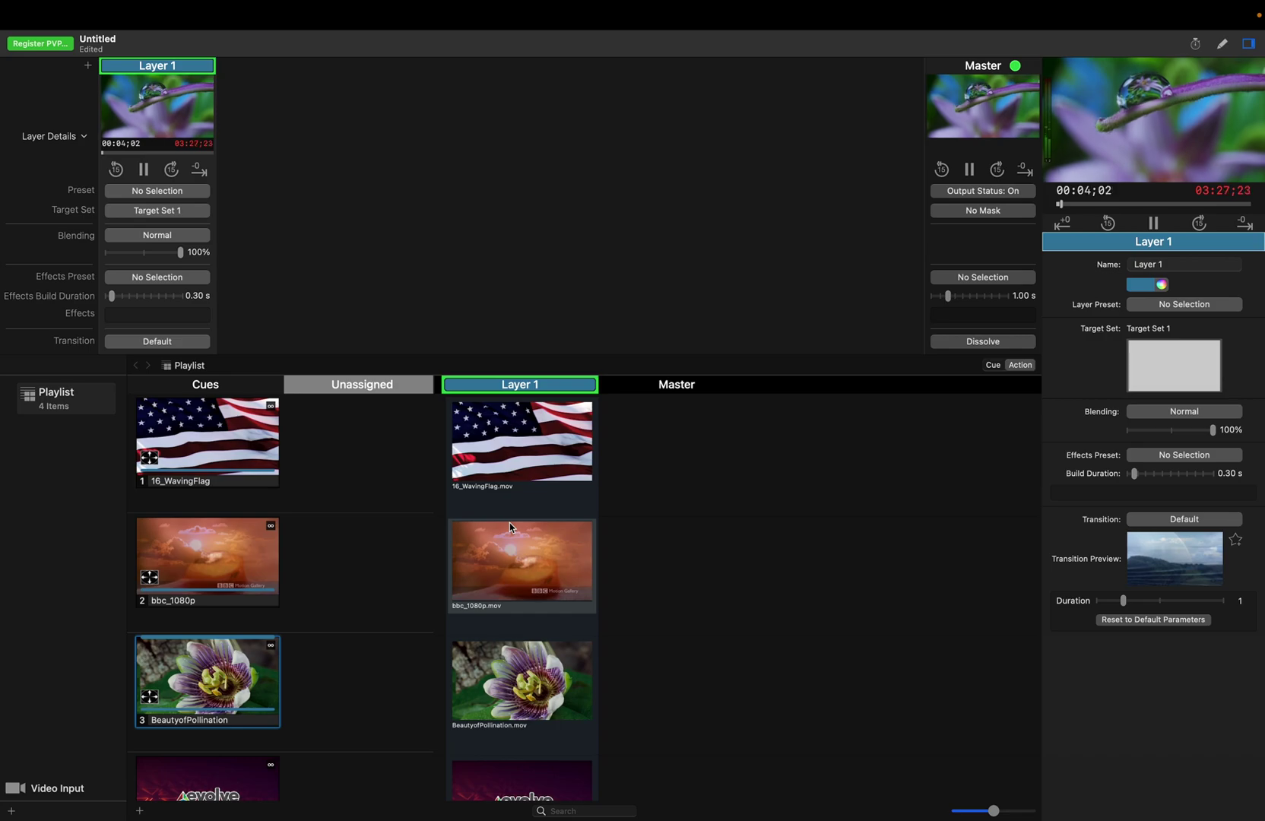
Step: Take the show window out of full screen and back into it, then clear Layer 1
{"action": "key", "text": "ctrl+super+f"}
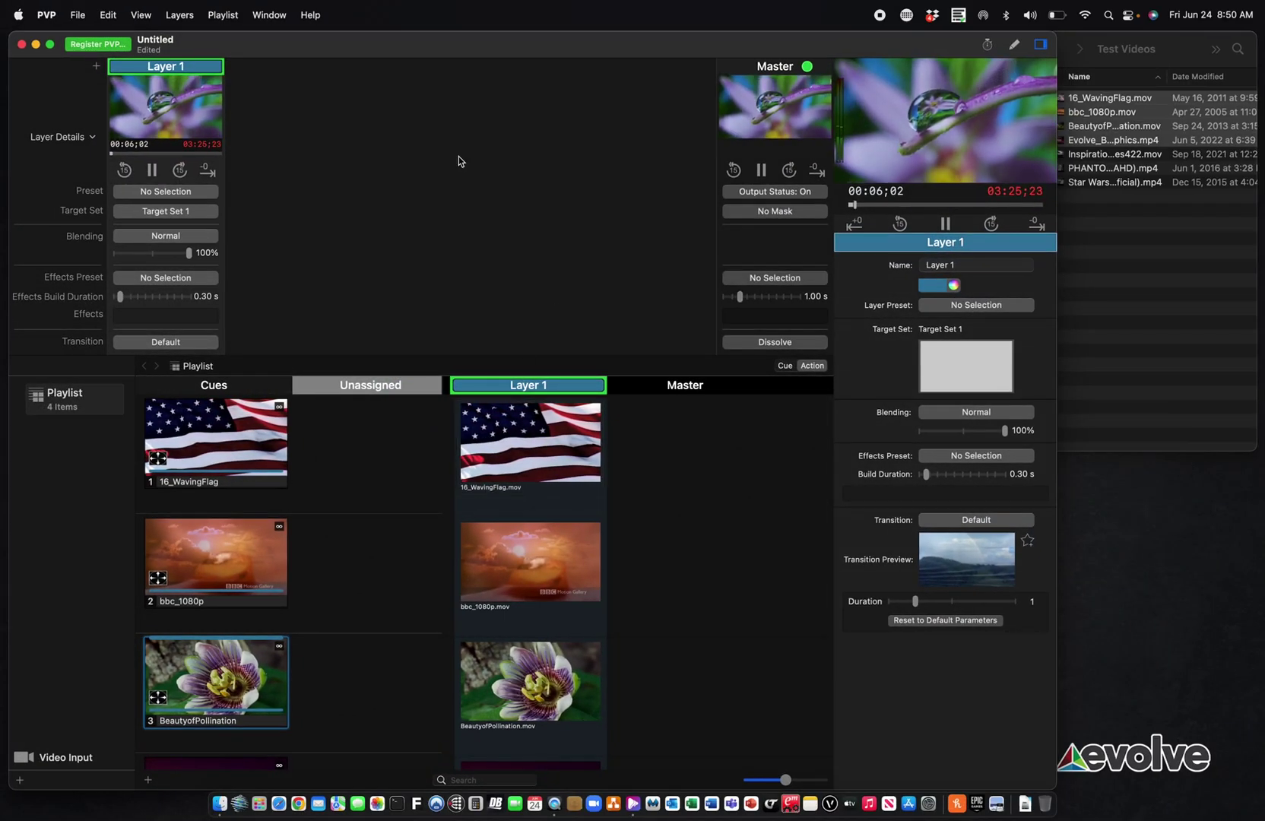
{"action": "left_click", "coordinate": [49, 44]}
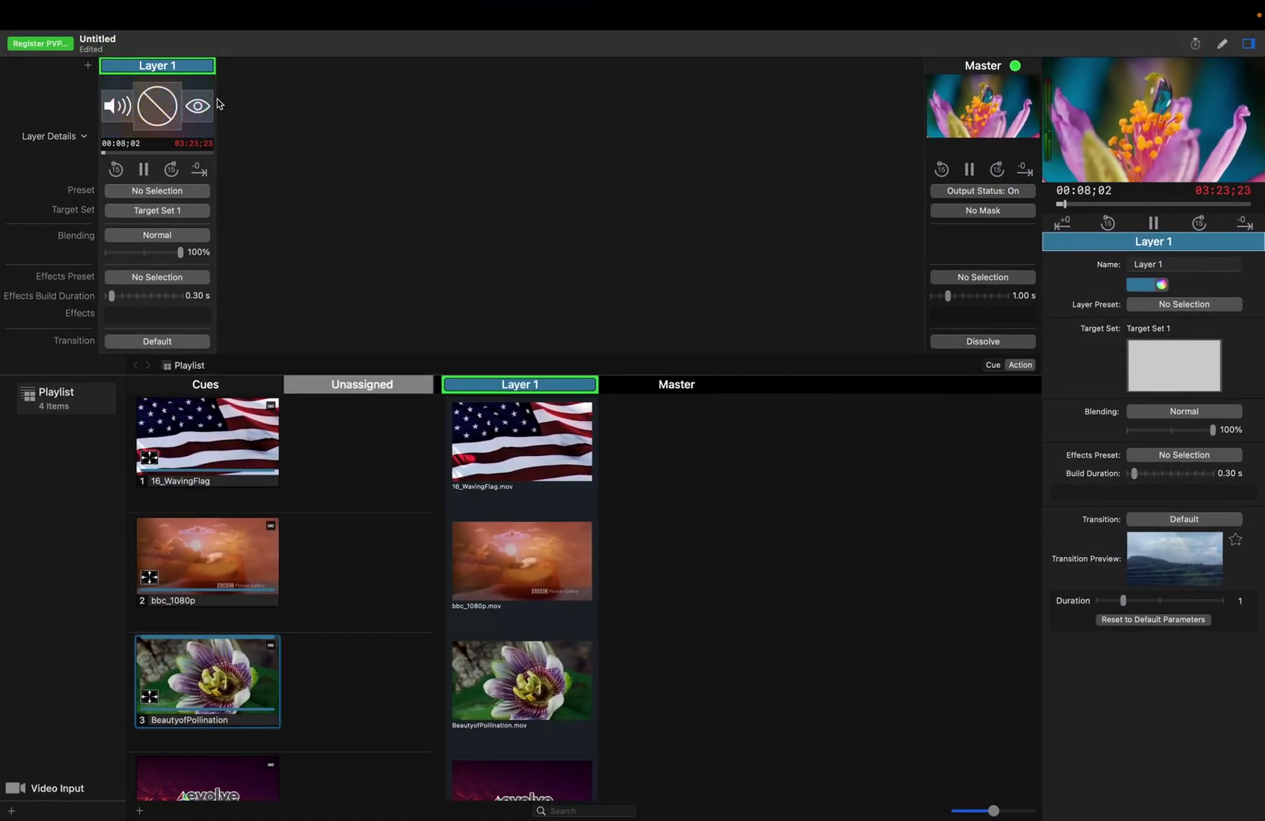
{"action": "left_click", "coordinate": [155, 107]}
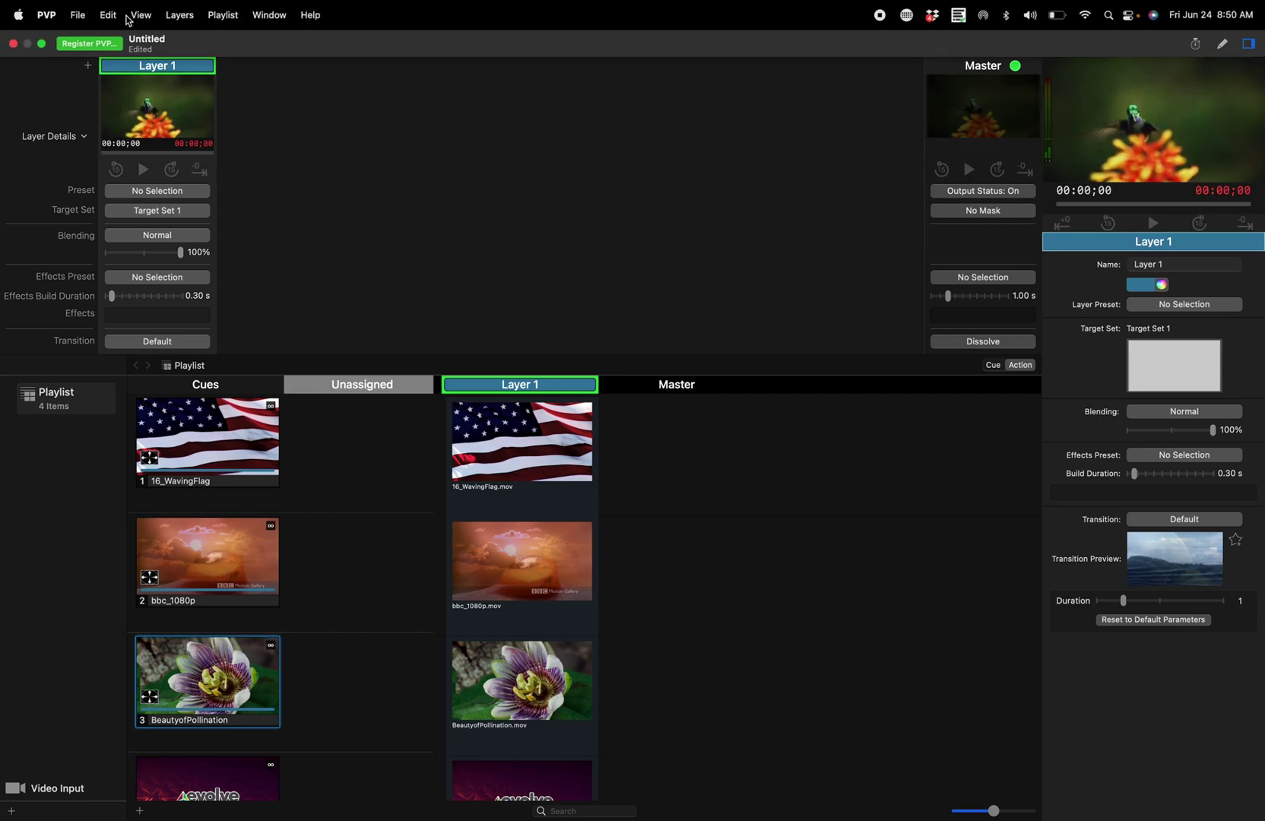
Step: Examine the Import preferences for scaling and for image, video and audio behaviors, then close the preferences
{"action": "left_click", "coordinate": [48, 15]}
{"action": "left_click", "coordinate": [76, 68]}
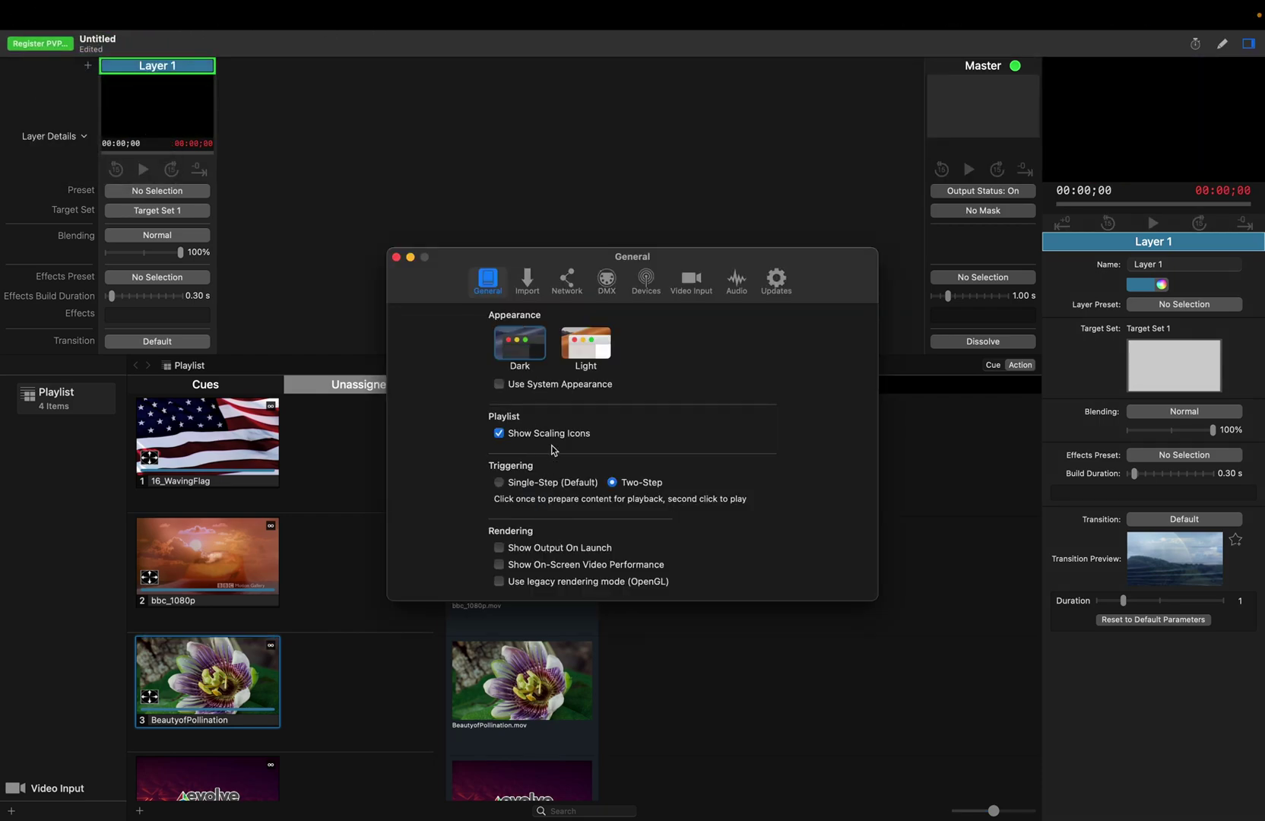
{"action": "left_click", "coordinate": [527, 293]}
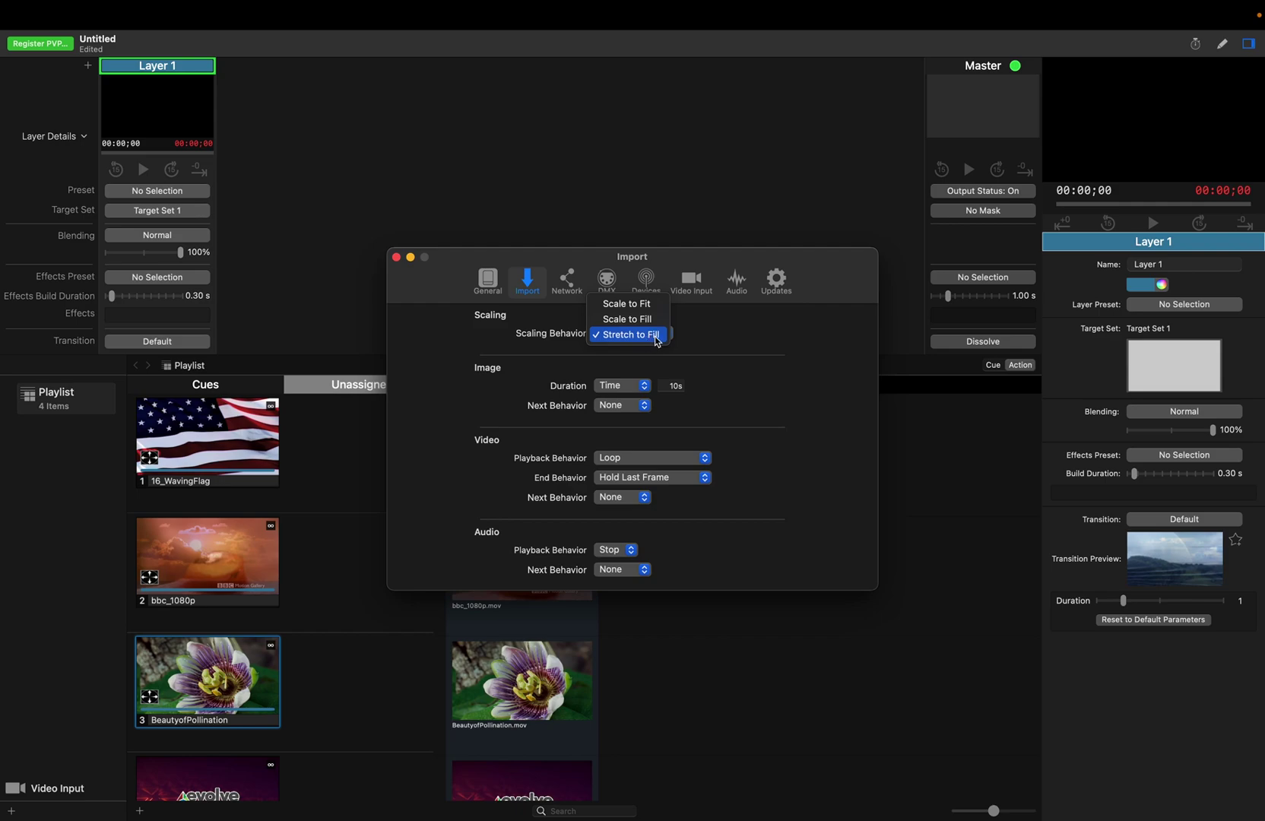
{"action": "left_click", "coordinate": [738, 374]}
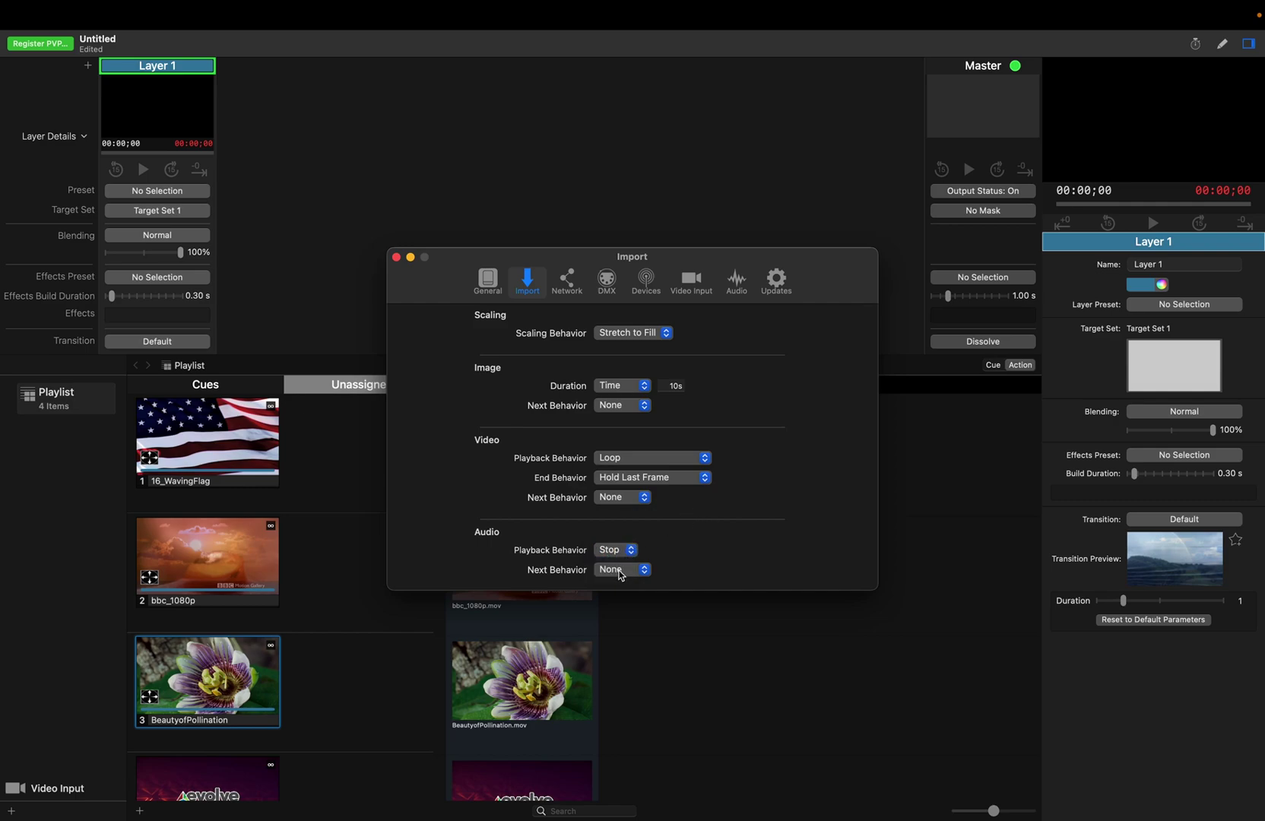
{"action": "left_click", "coordinate": [396, 257]}
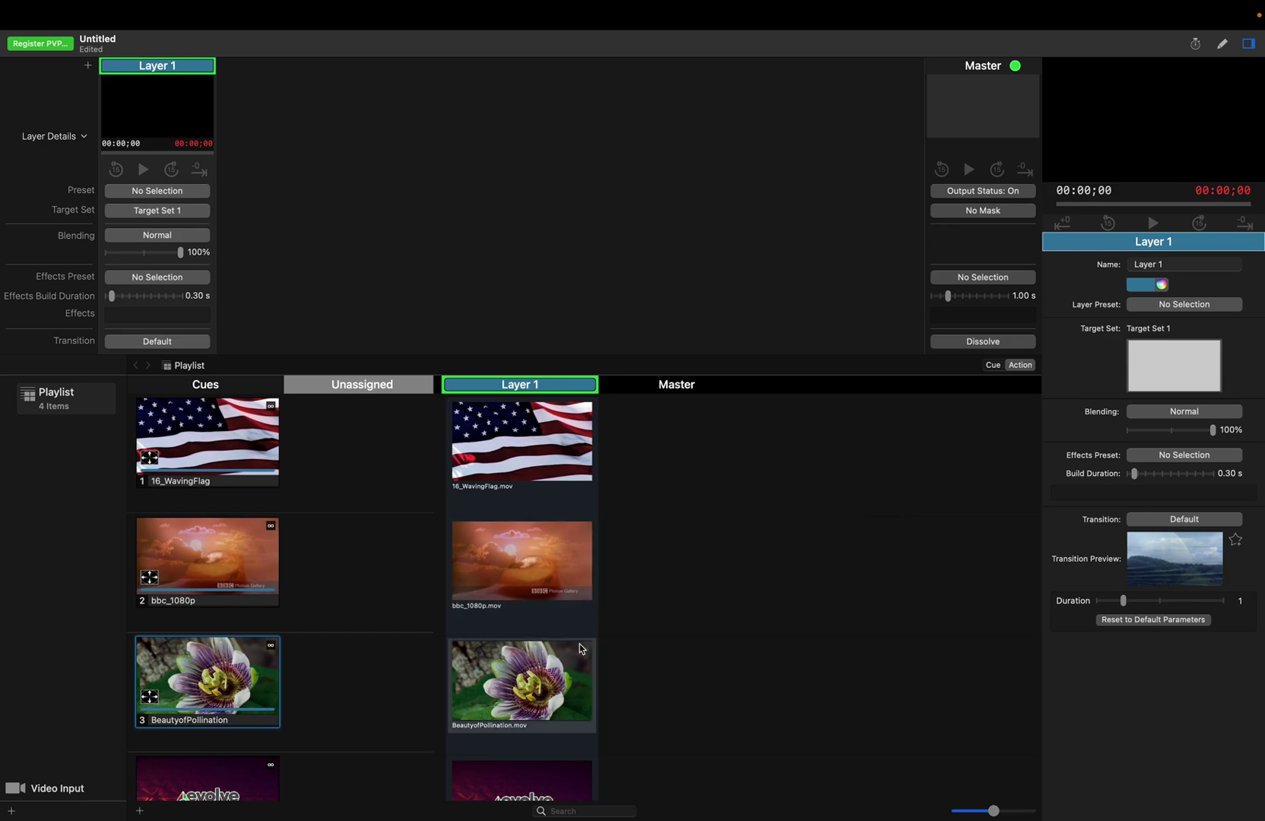
Step: Play the bbc_1080p.mov action on Layer 1 and review the playback behavior options of bbc_1080p.mov and 16_WavingFlag.mov
{"action": "left_click", "coordinate": [554, 567]}
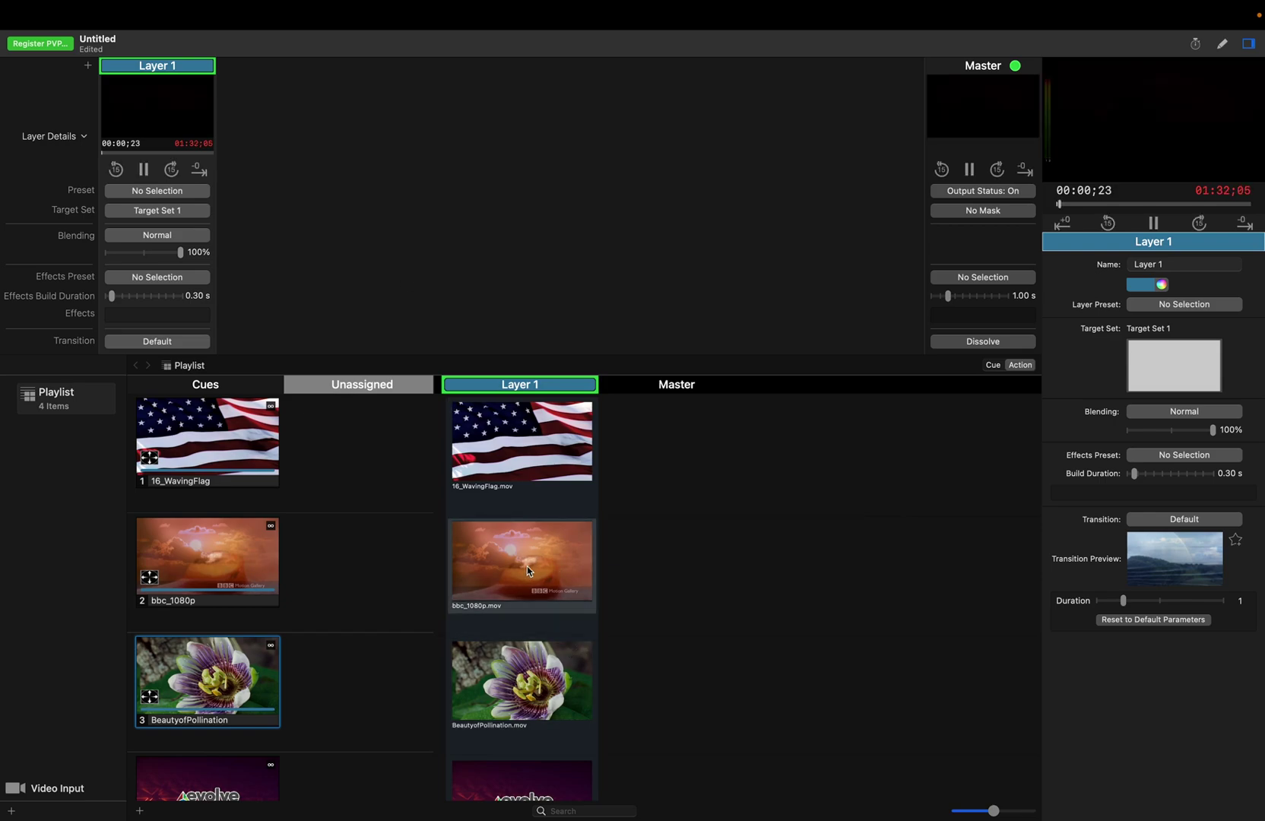
{"action": "right_click", "coordinate": [527, 565]}
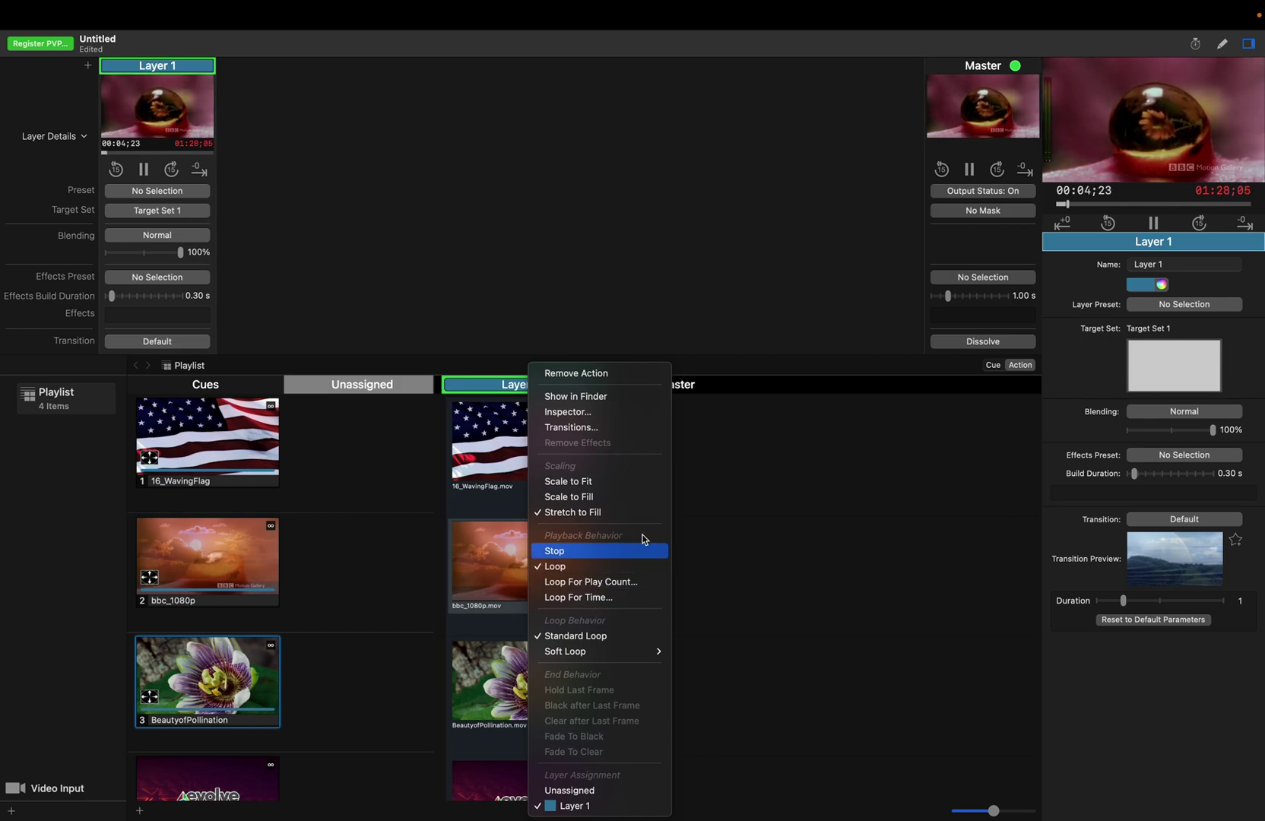
{"action": "left_click", "coordinate": [728, 500]}
{"action": "right_click", "coordinate": [559, 463]}
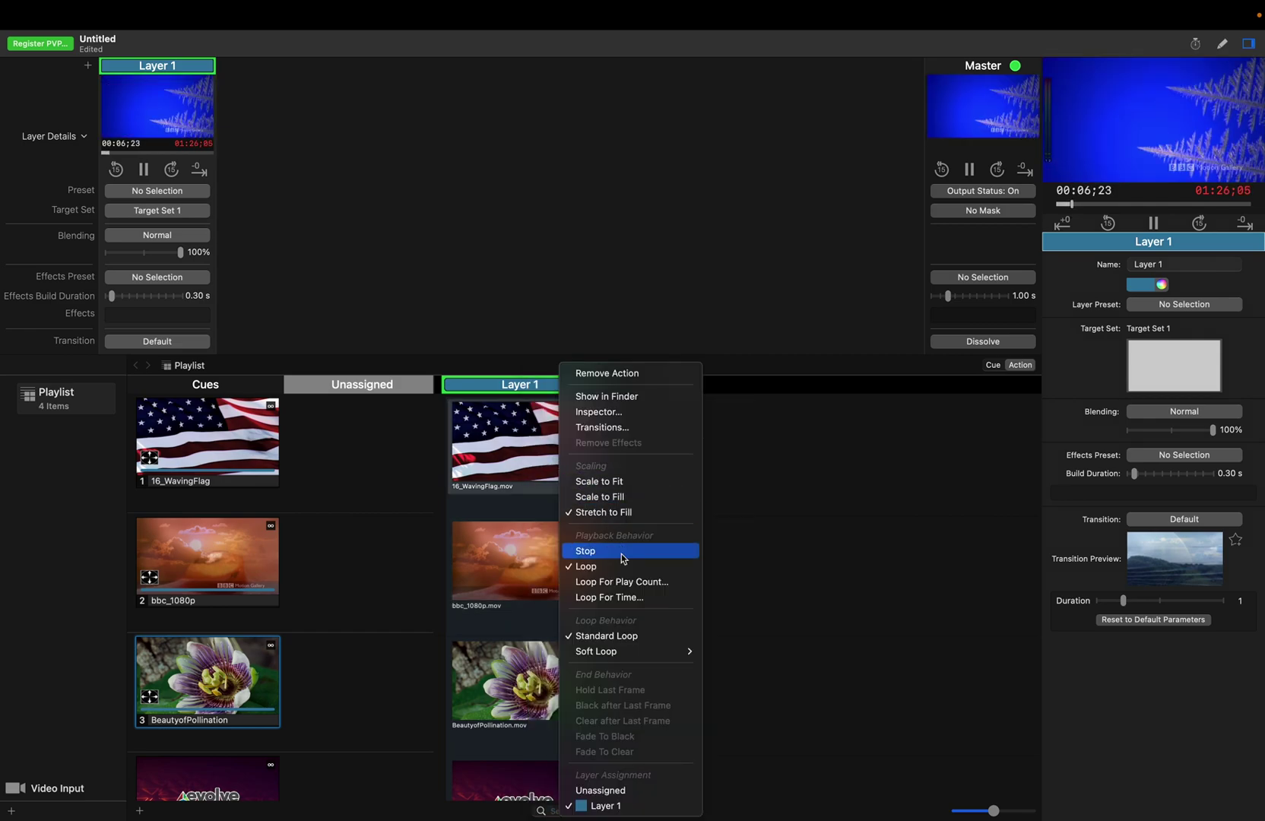
{"action": "left_click", "coordinate": [734, 526]}
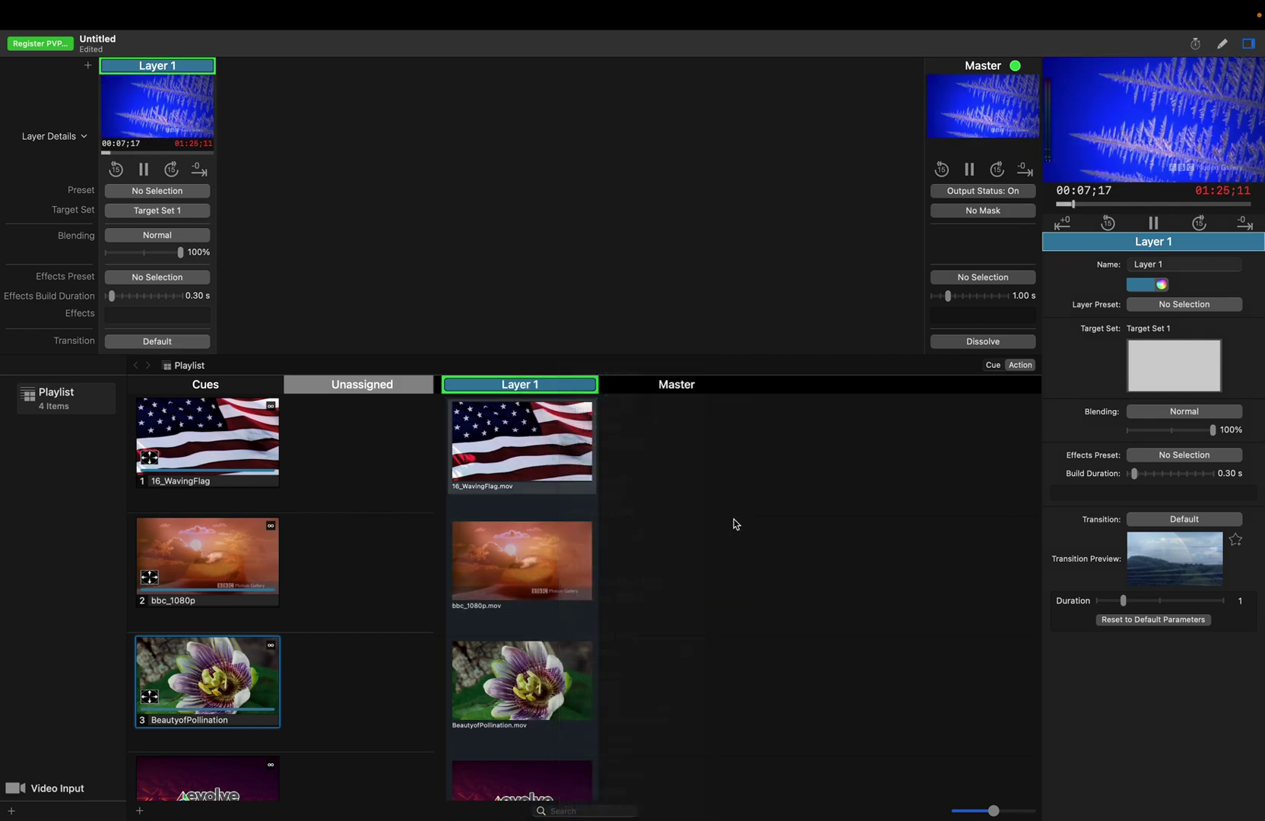
Step: Set BeautyofPollination.mov's playback behavior to Stop and examine its end behavior options
{"action": "right_click", "coordinate": [544, 667]}
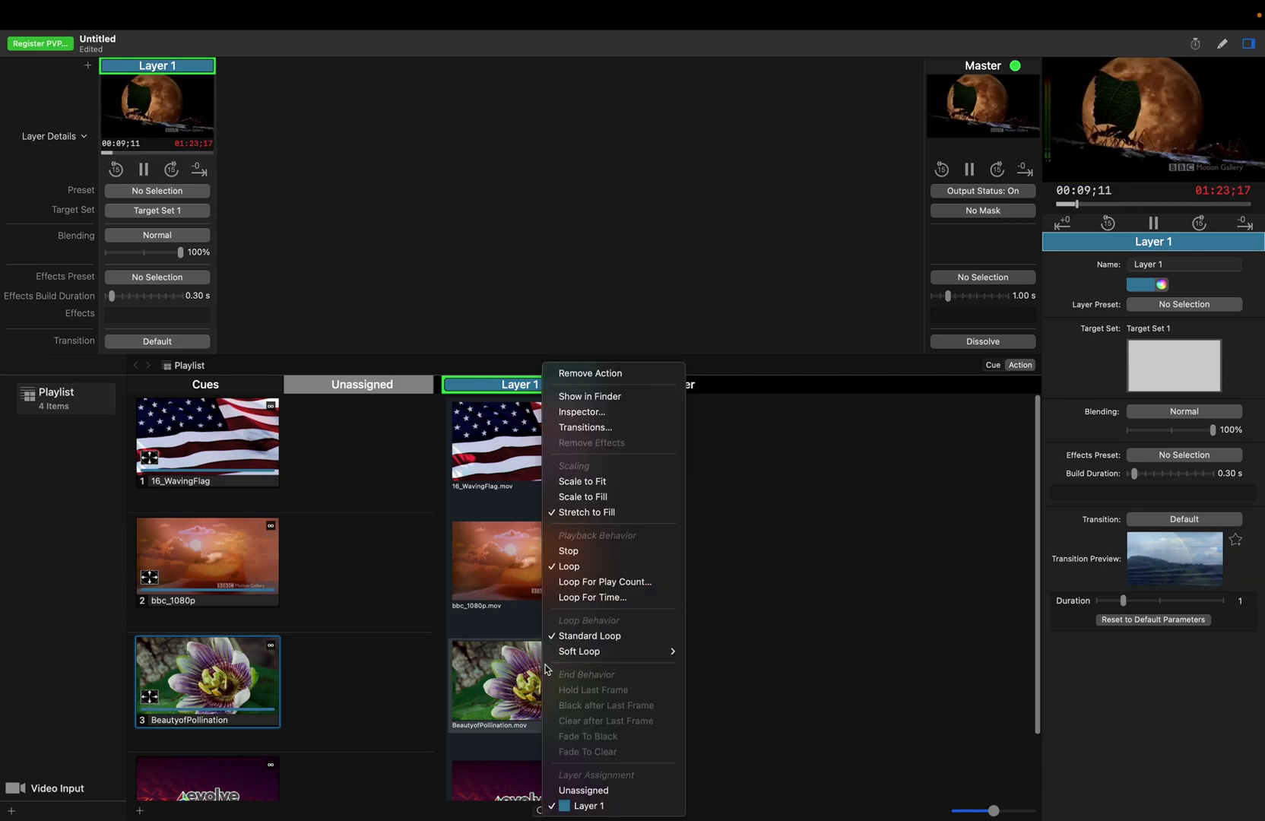
{"action": "left_click", "coordinate": [590, 553]}
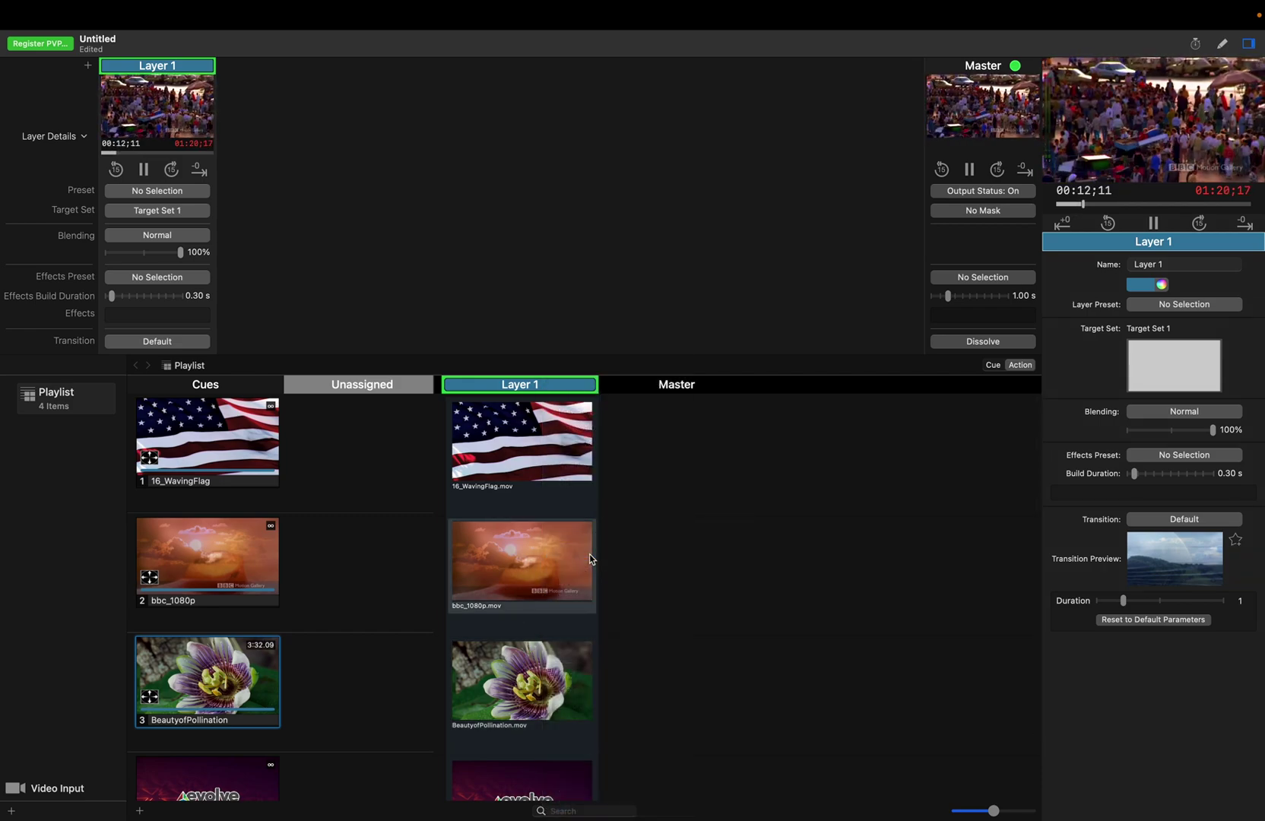
{"action": "right_click", "coordinate": [528, 714]}
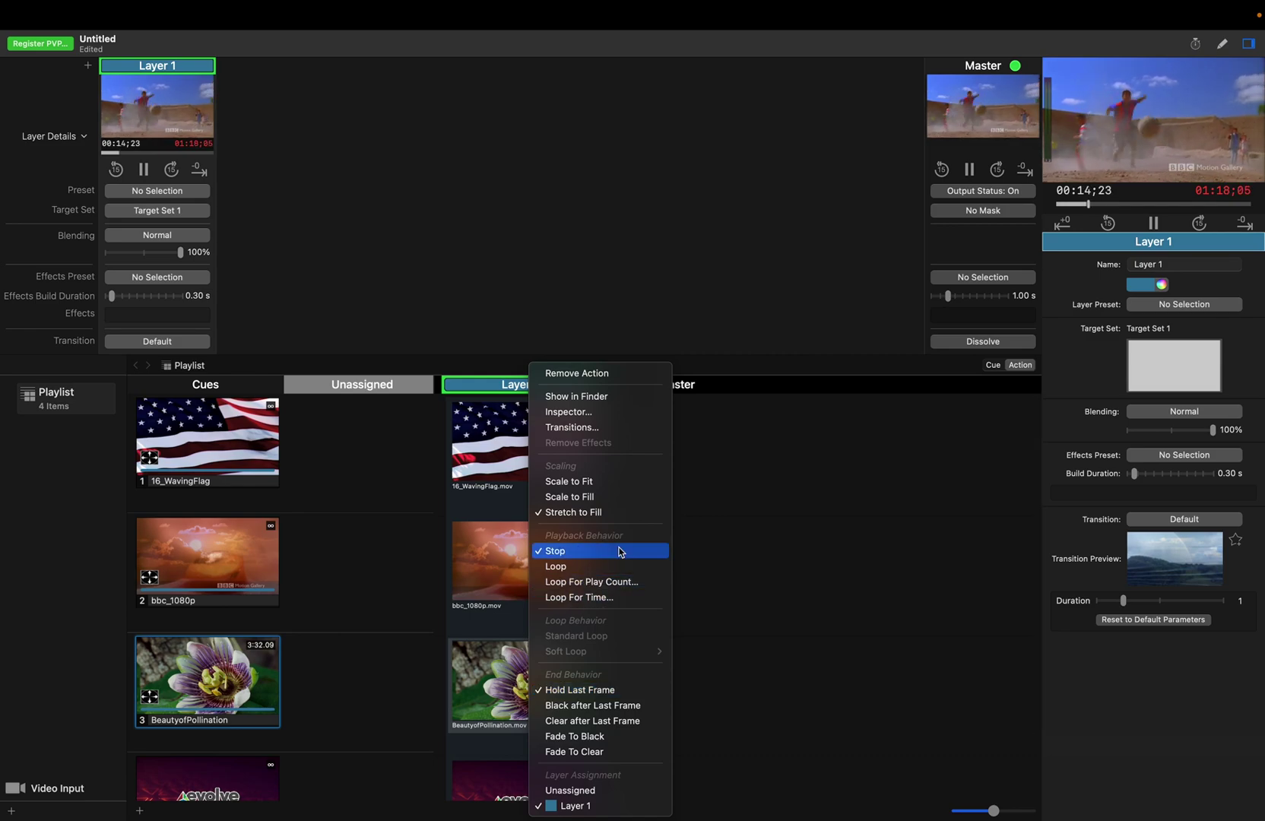
{"action": "left_click", "coordinate": [728, 649]}
{"action": "right_click", "coordinate": [536, 693]}
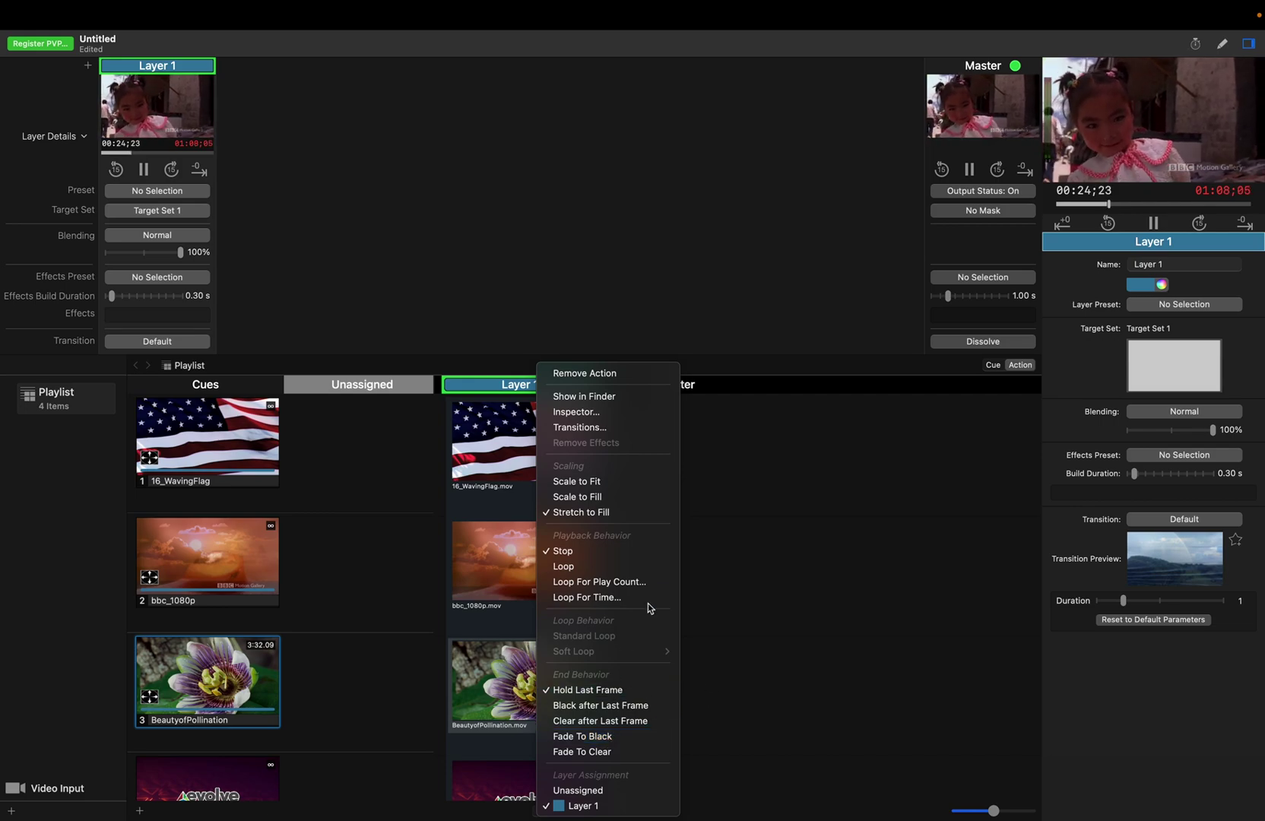
{"action": "left_click", "coordinate": [728, 541]}
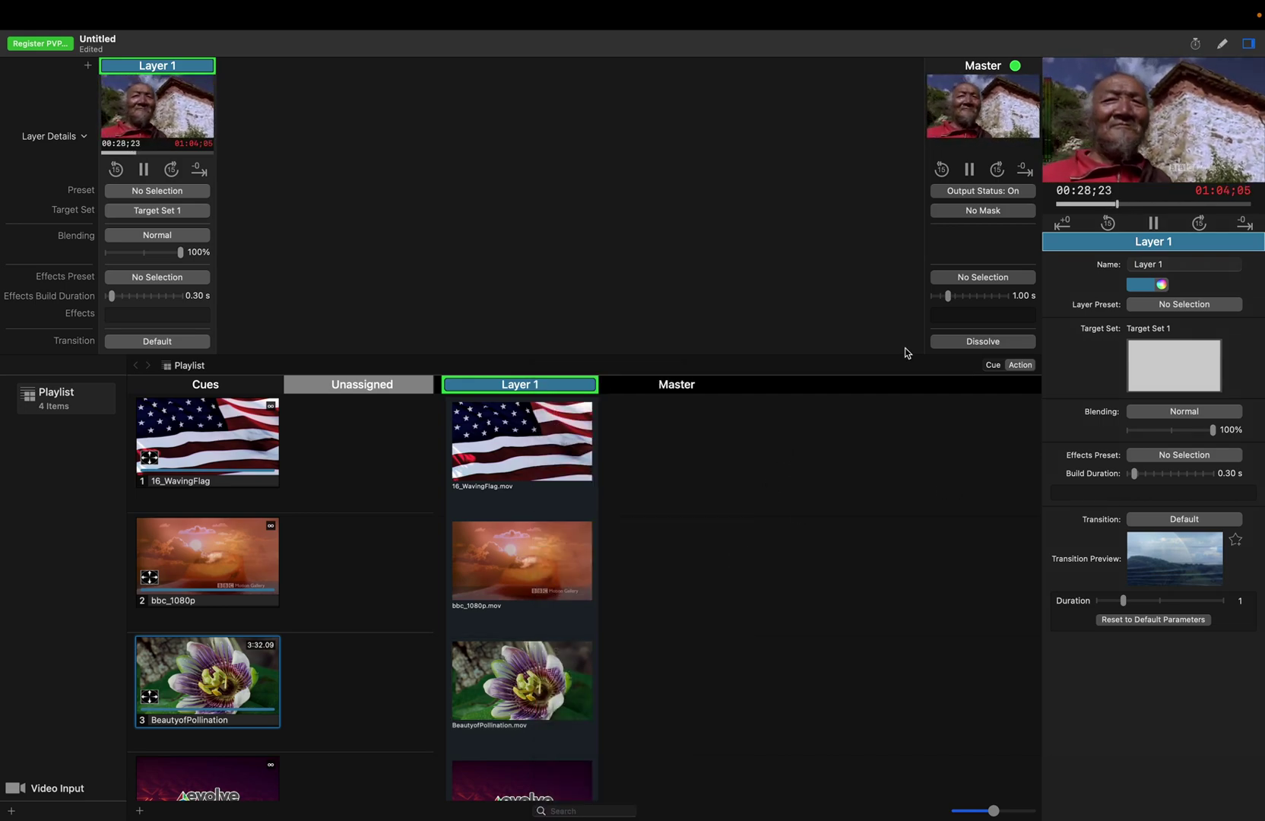
{"action": "mouse_move", "coordinate": [480, 14]}
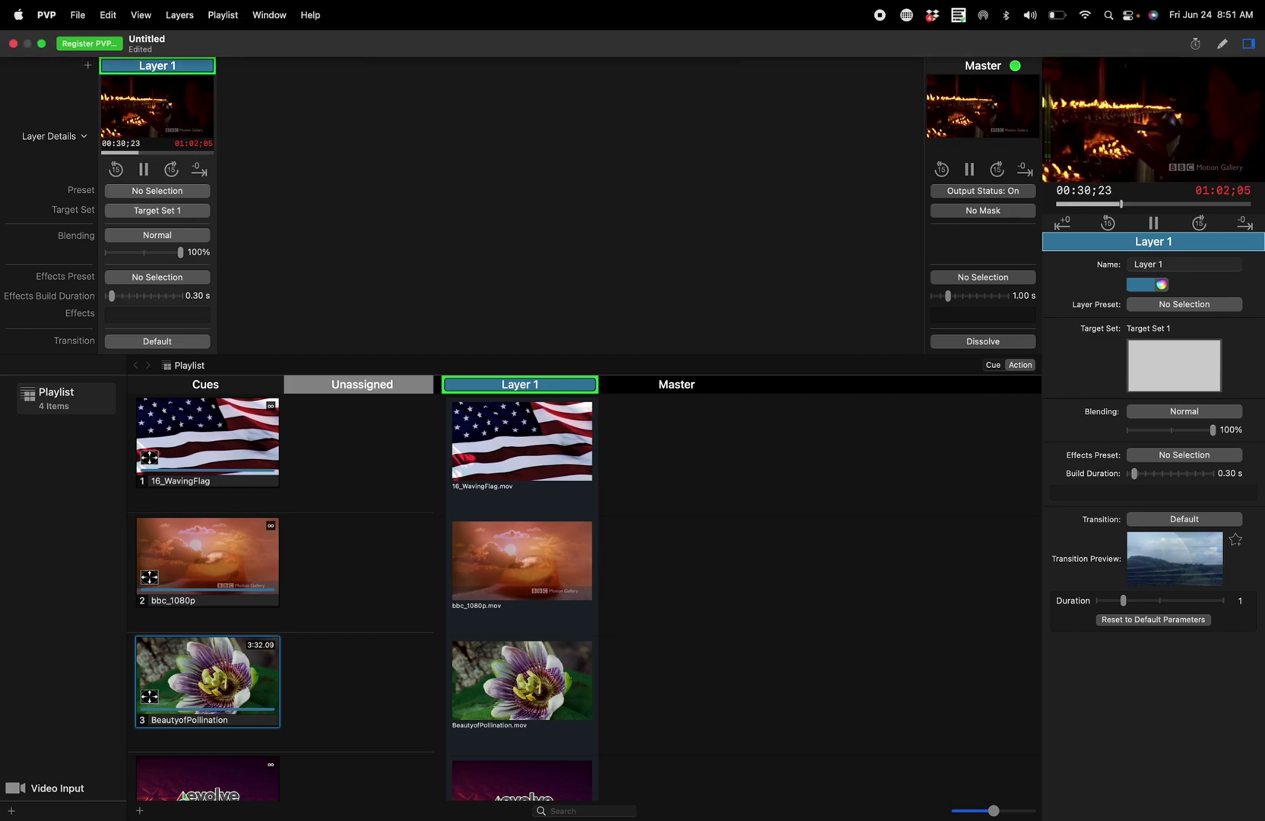